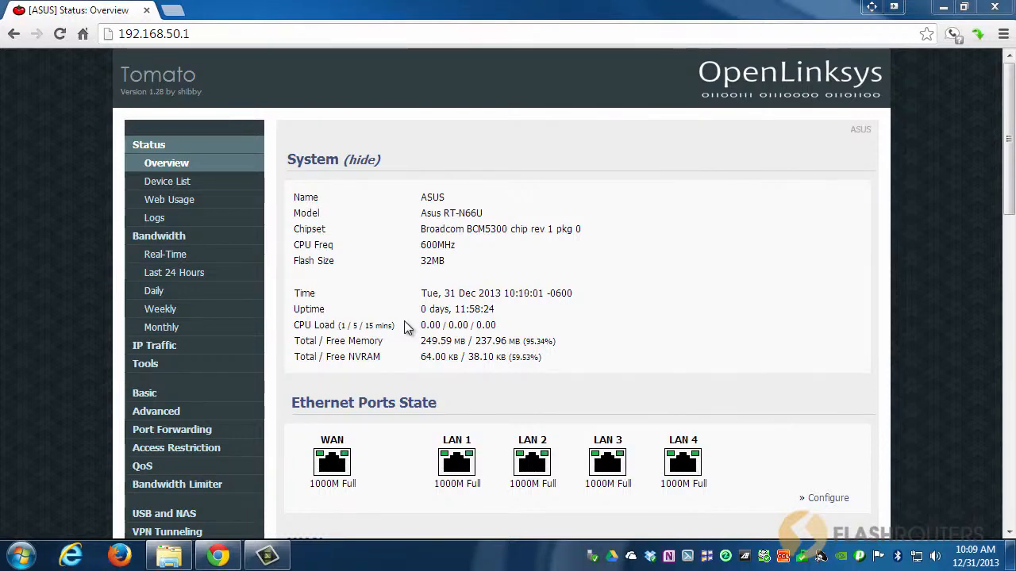
Open Windows Explorer and browse to Computer to view the connected drives.
click(177, 555)
drag(334, 274, 322, 371)
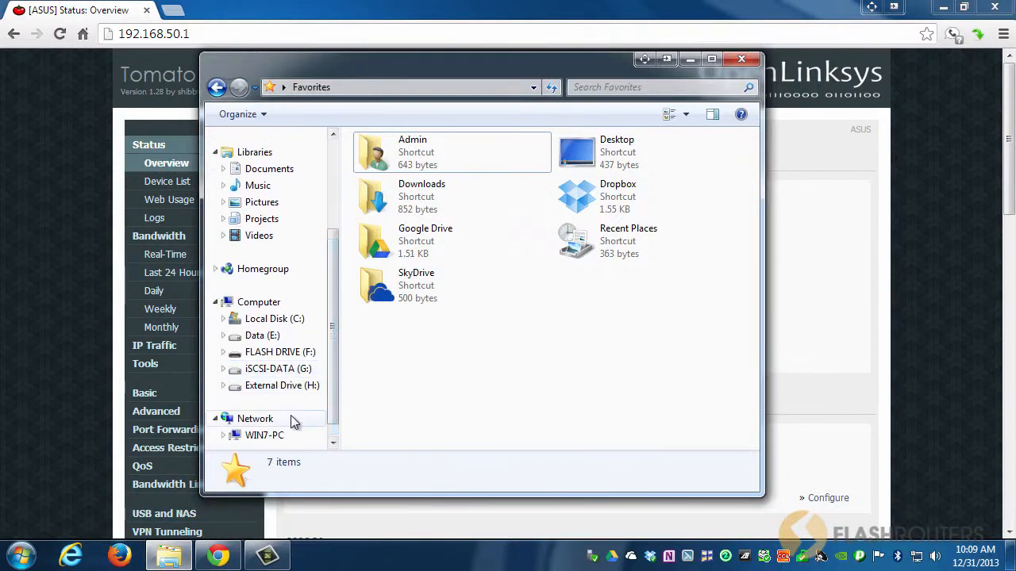
click(262, 425)
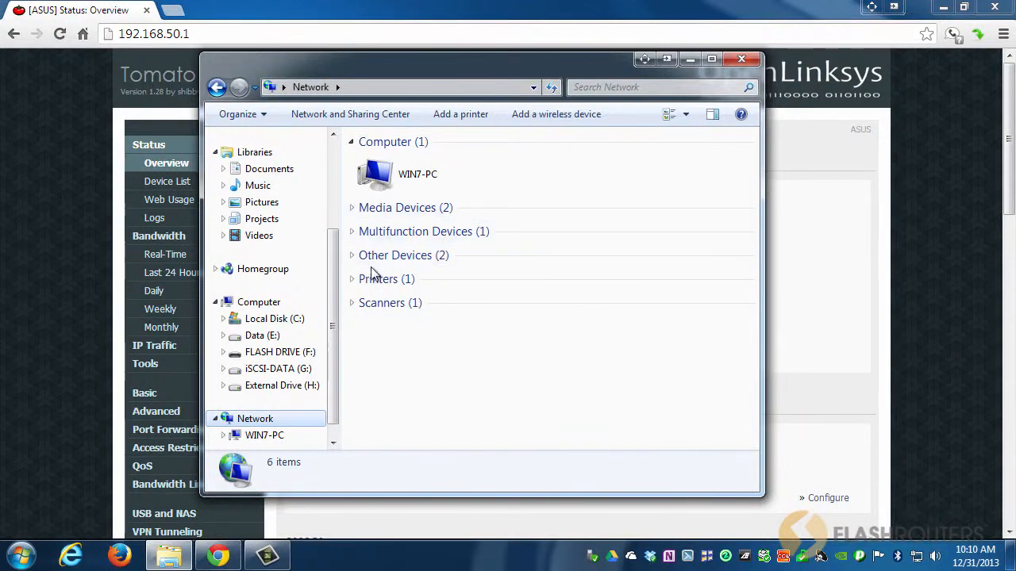
click(257, 309)
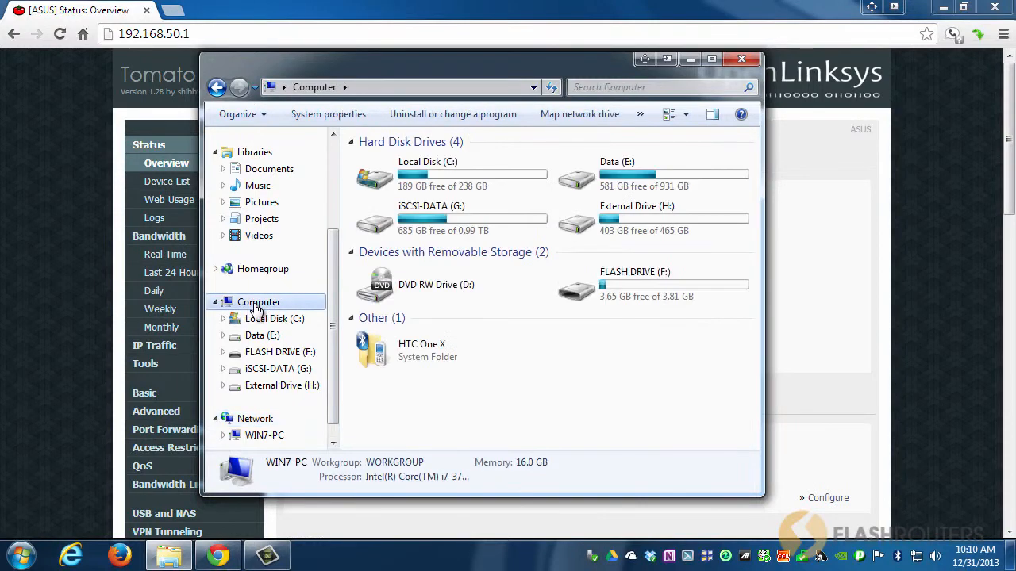
click(648, 214)
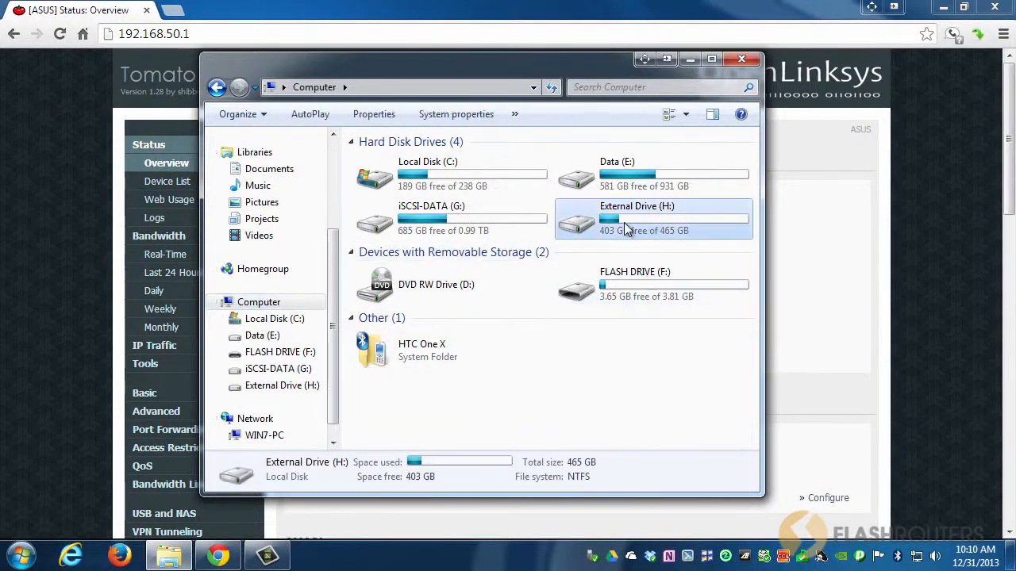
click(619, 284)
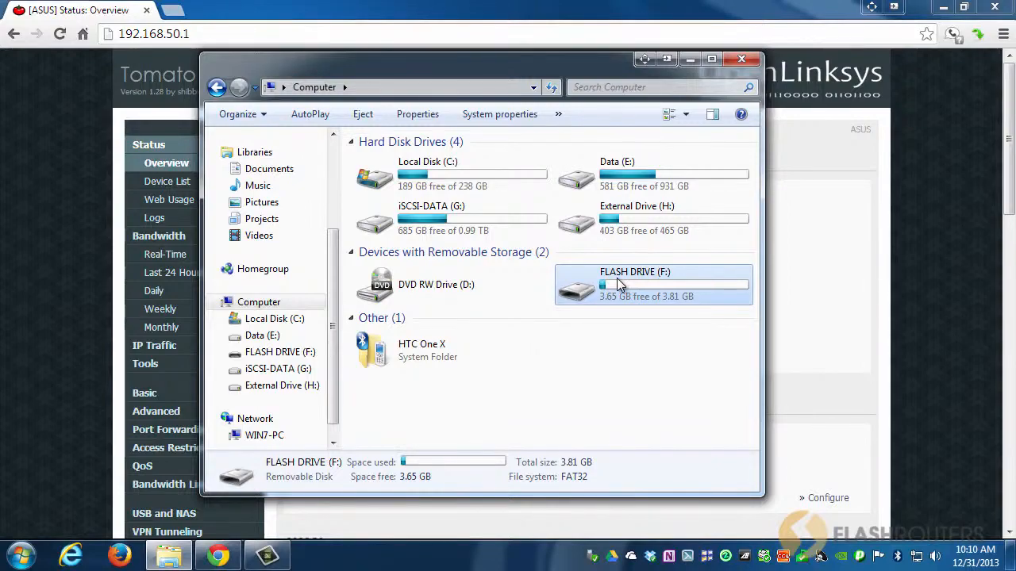
click(618, 223)
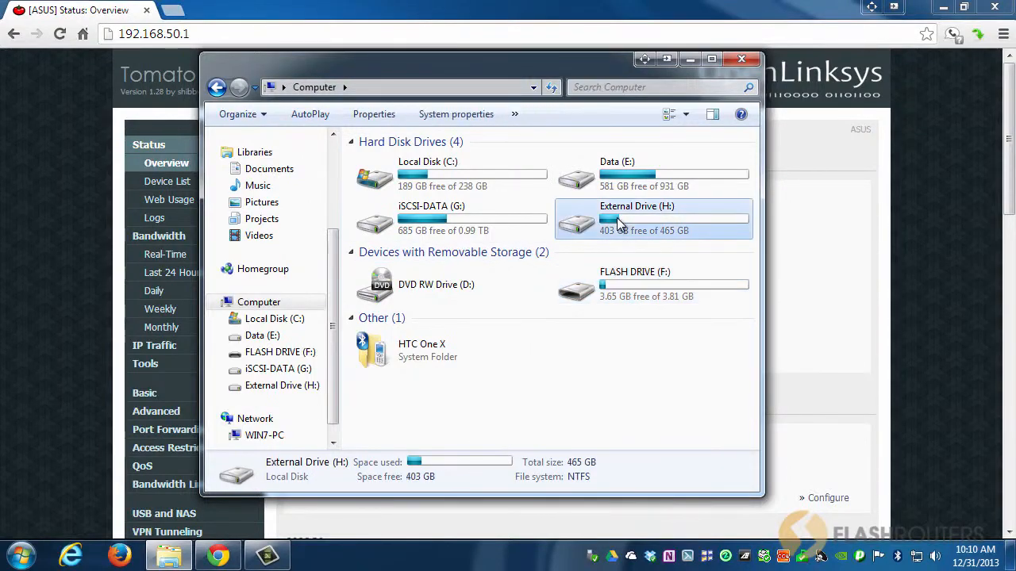
Open the External Drive's properties, inspect its volume label, and close the dialog without changes.
right_click(608, 217)
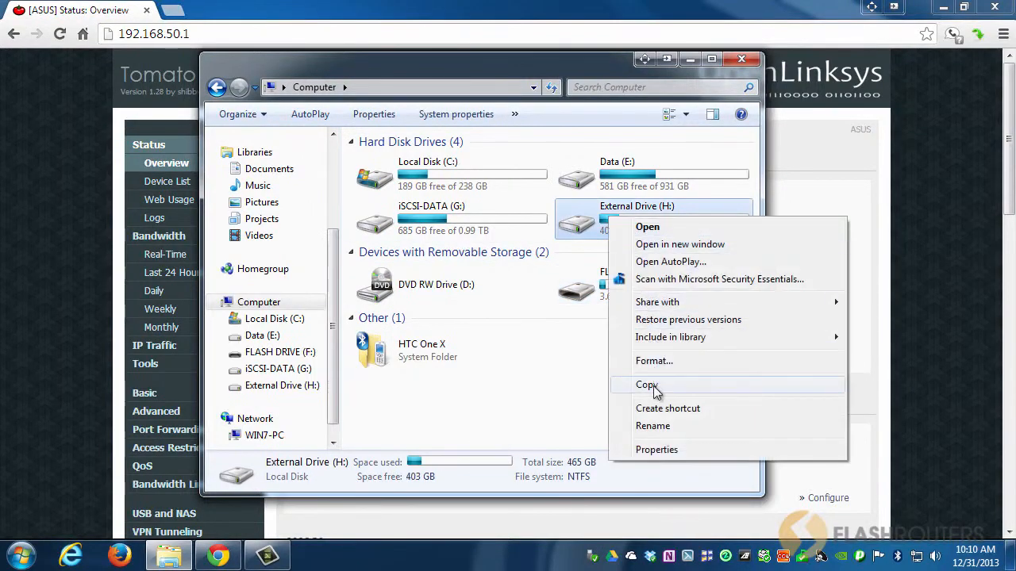
click(655, 450)
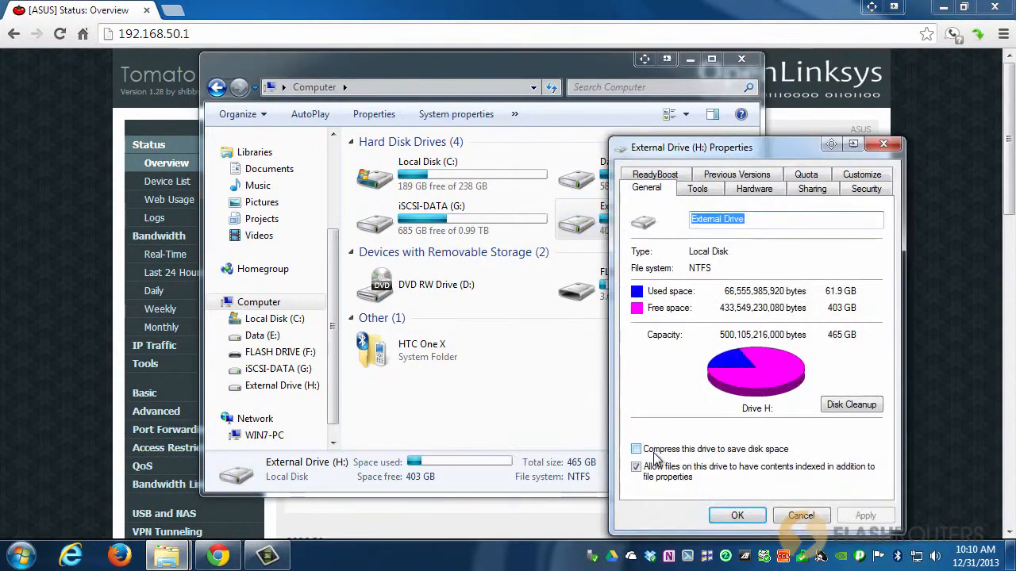
drag(768, 154, 521, 87)
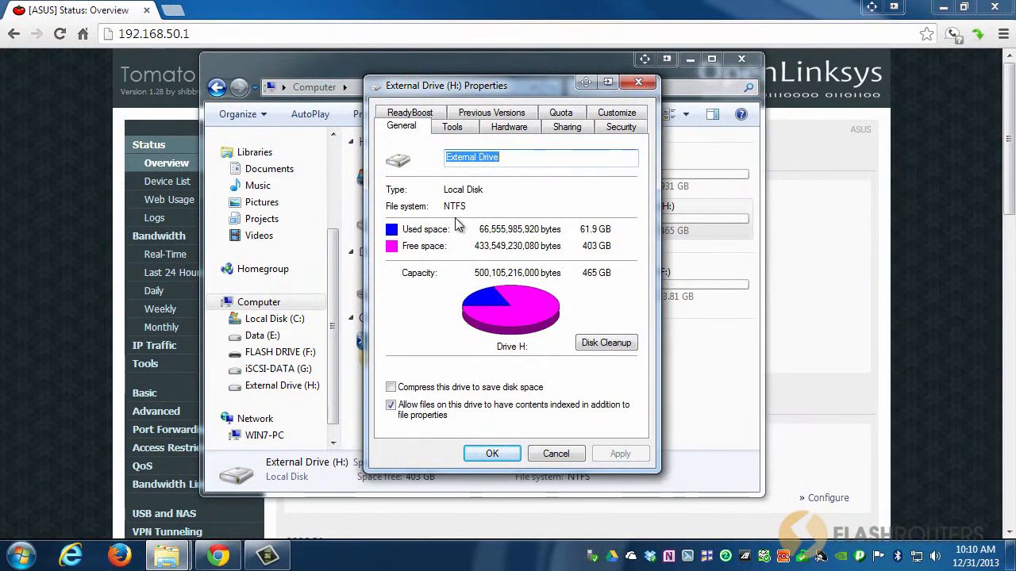
click(506, 158)
drag(507, 157, 445, 158)
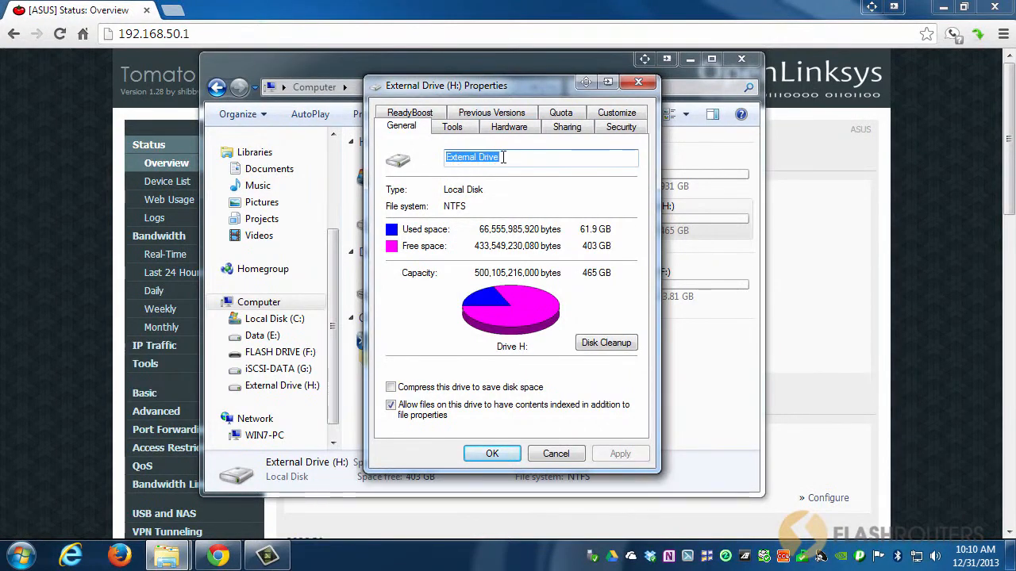
click(565, 451)
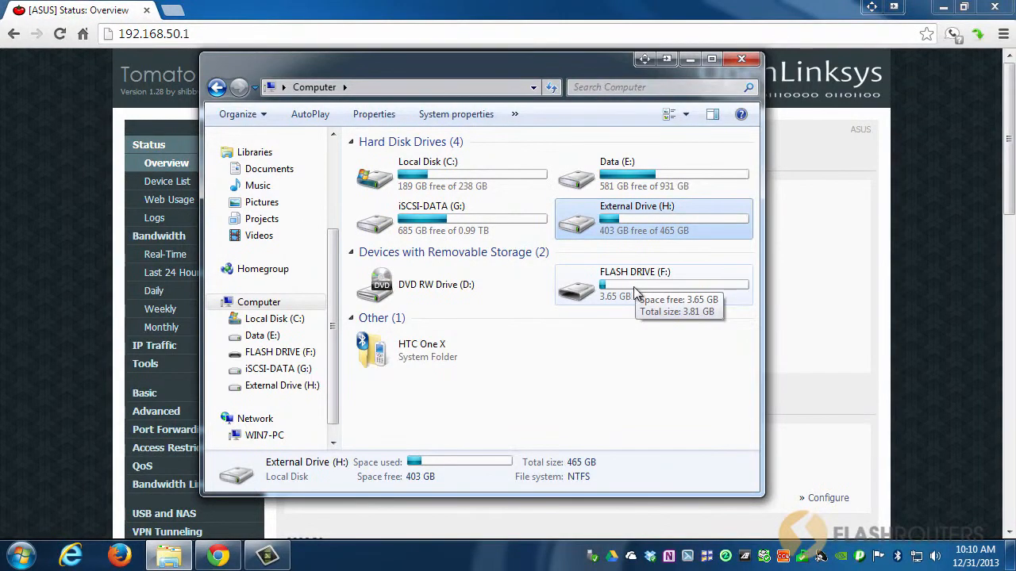
Rename the FLASH DRIVE volume as share through its properties.
right_click(635, 291)
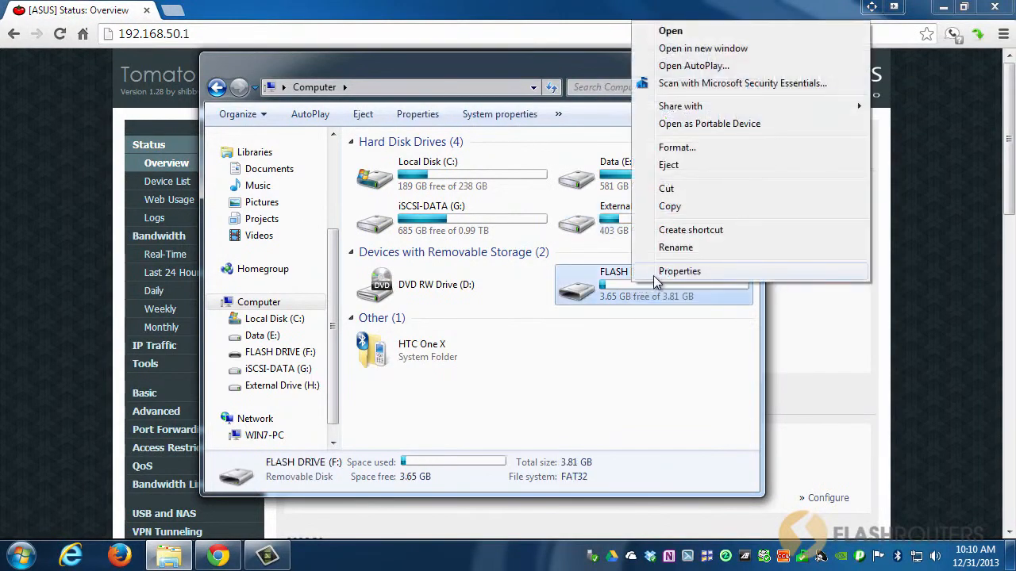
click(654, 276)
drag(757, 168, 531, 128)
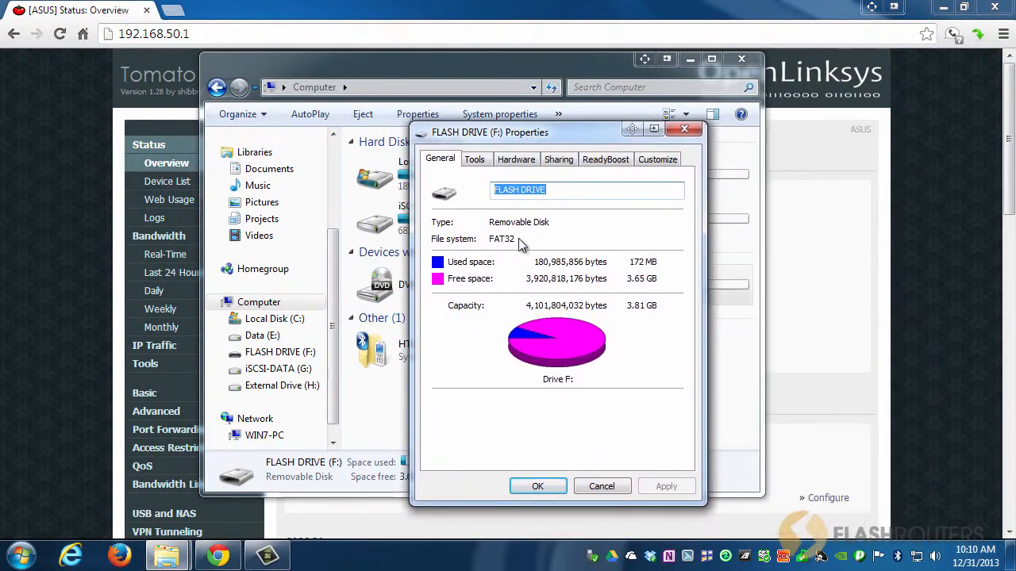
click(550, 190)
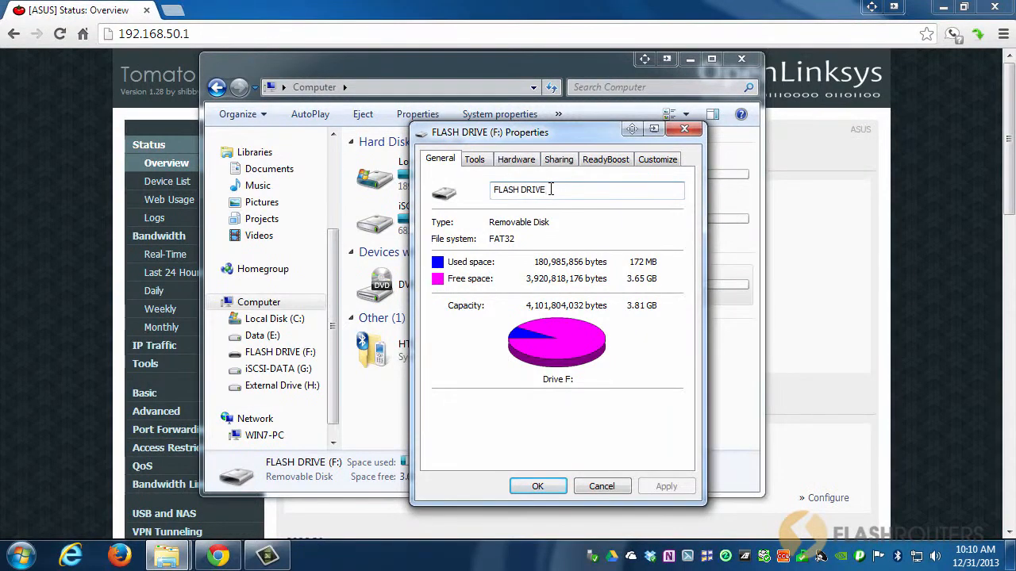
drag(551, 190, 490, 192)
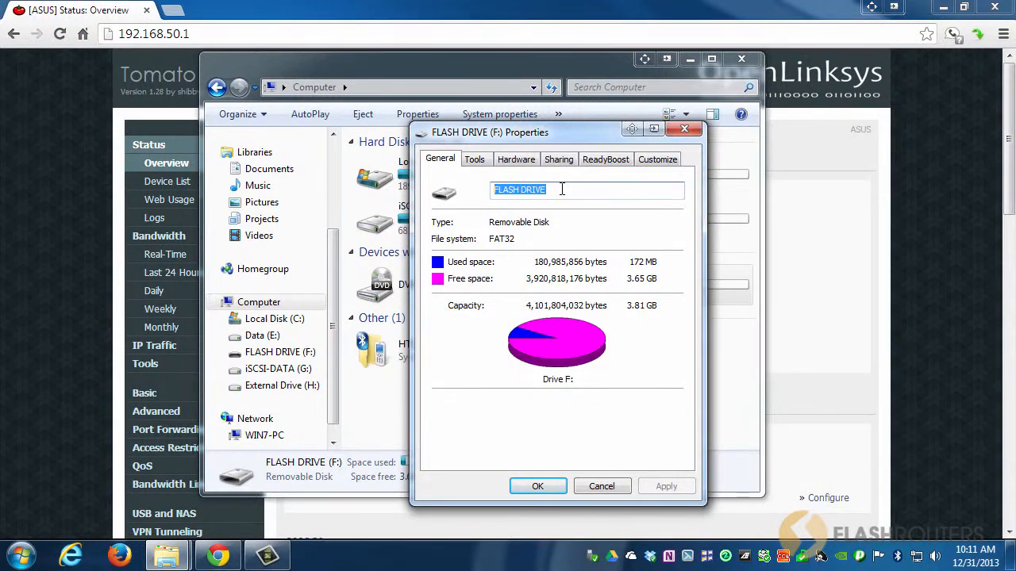
text(share)
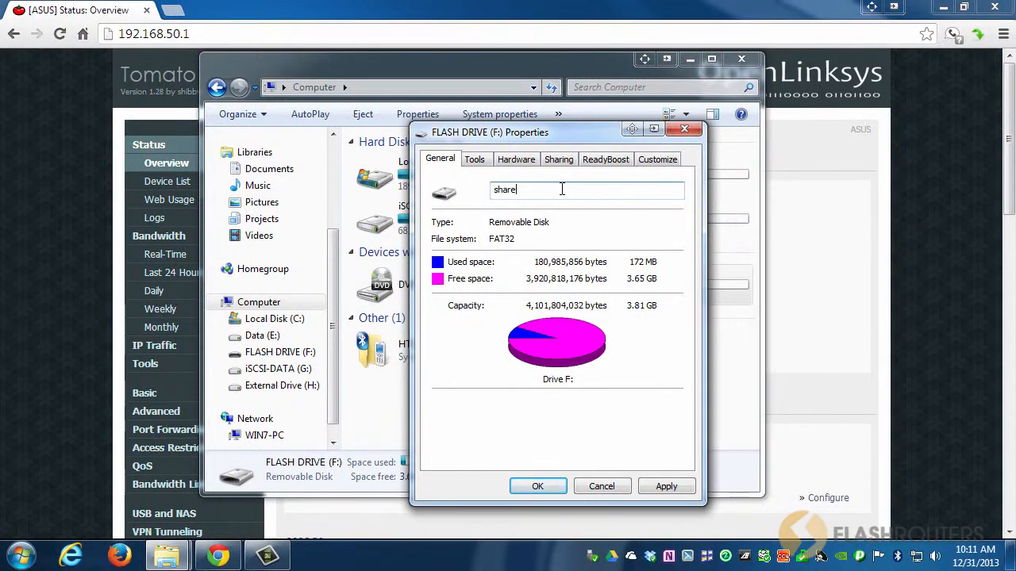
key(Return)
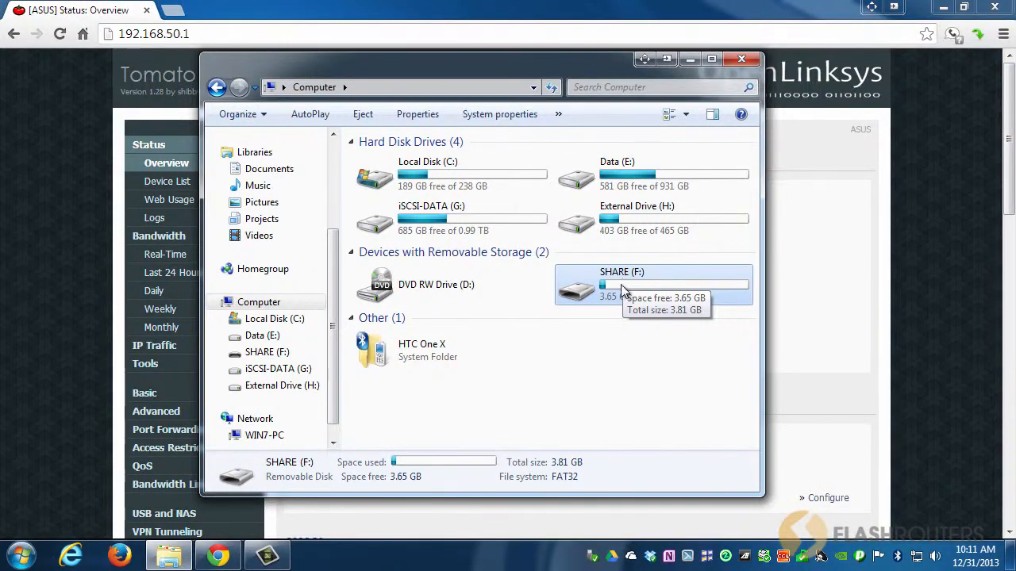
Minimize Explorer and open the router's USB and NAS settings page.
click(623, 226)
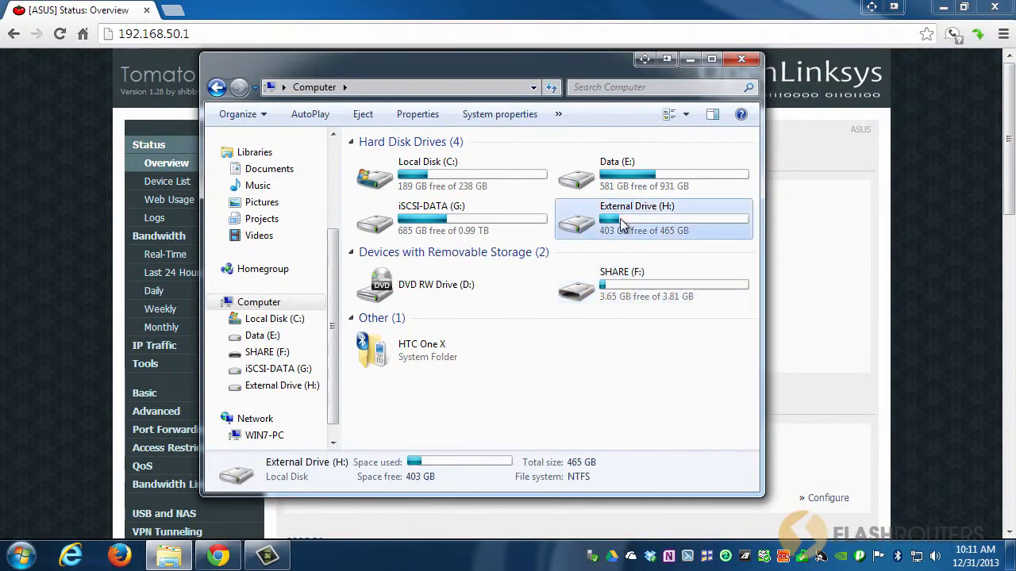
click(626, 276)
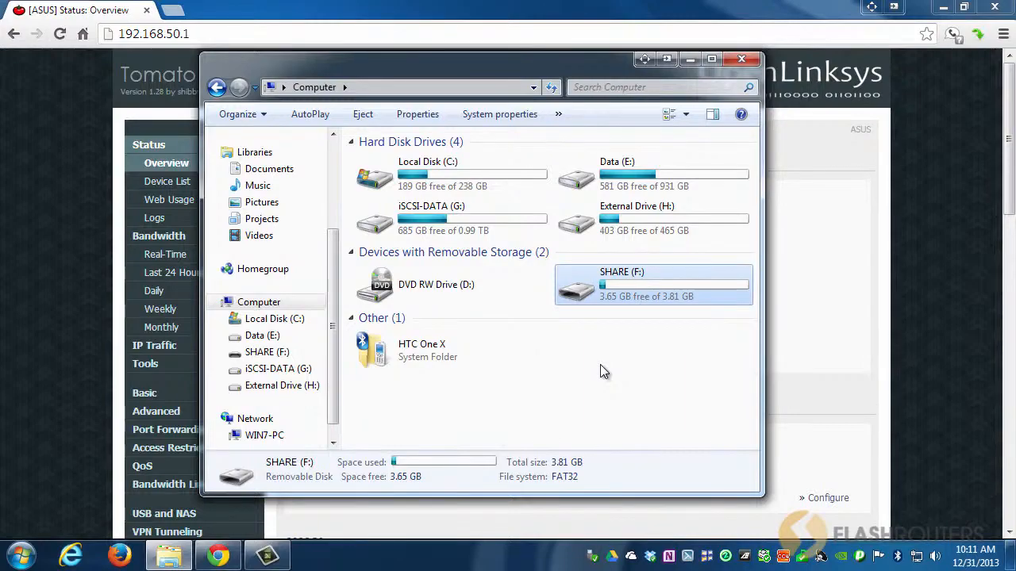
click(691, 59)
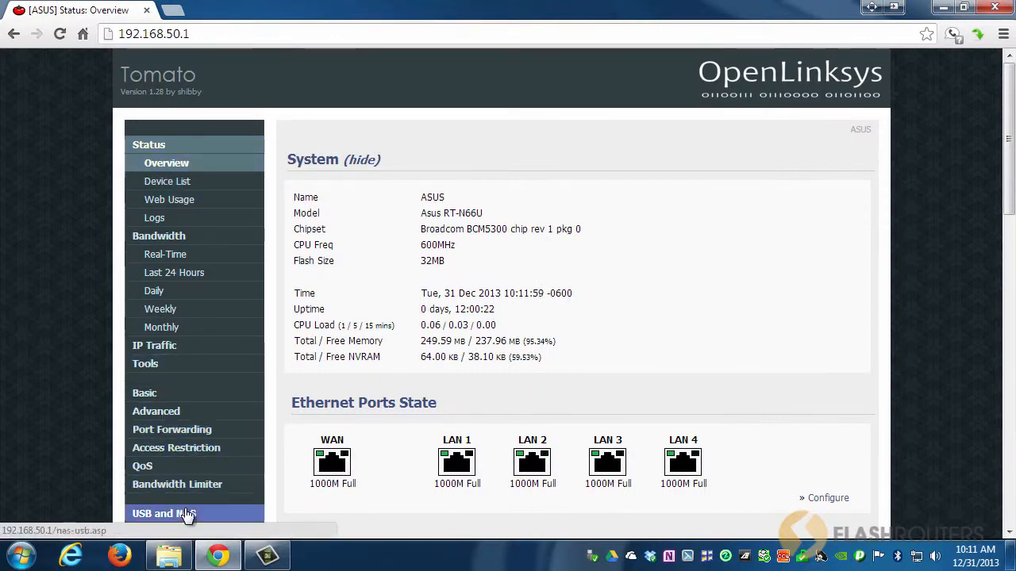
click(188, 516)
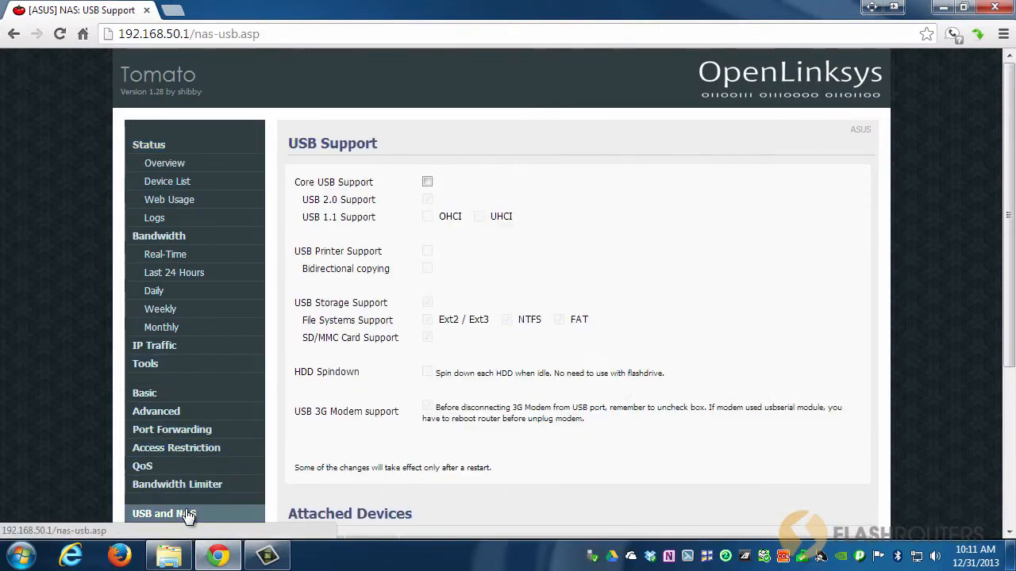
Enable Core USB Support, keeping USB storage support and Automount turned on.
click(427, 183)
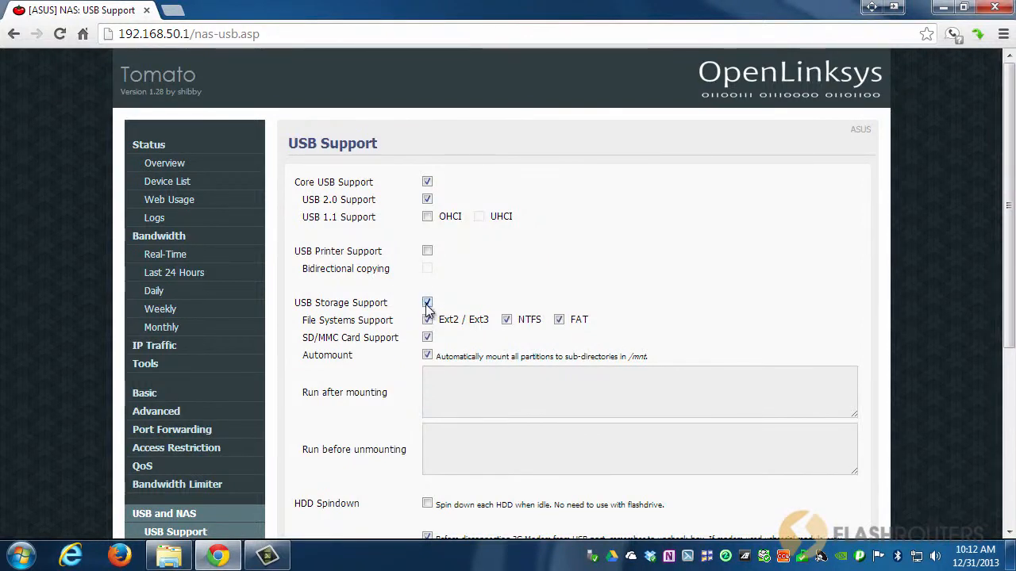
click(427, 357)
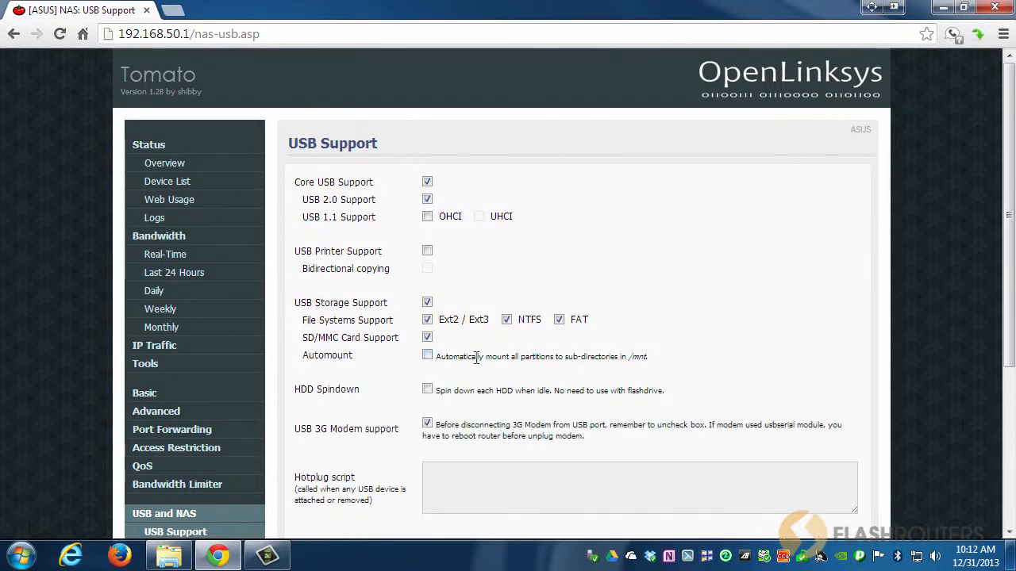
click(427, 356)
drag(632, 357, 647, 354)
click(647, 356)
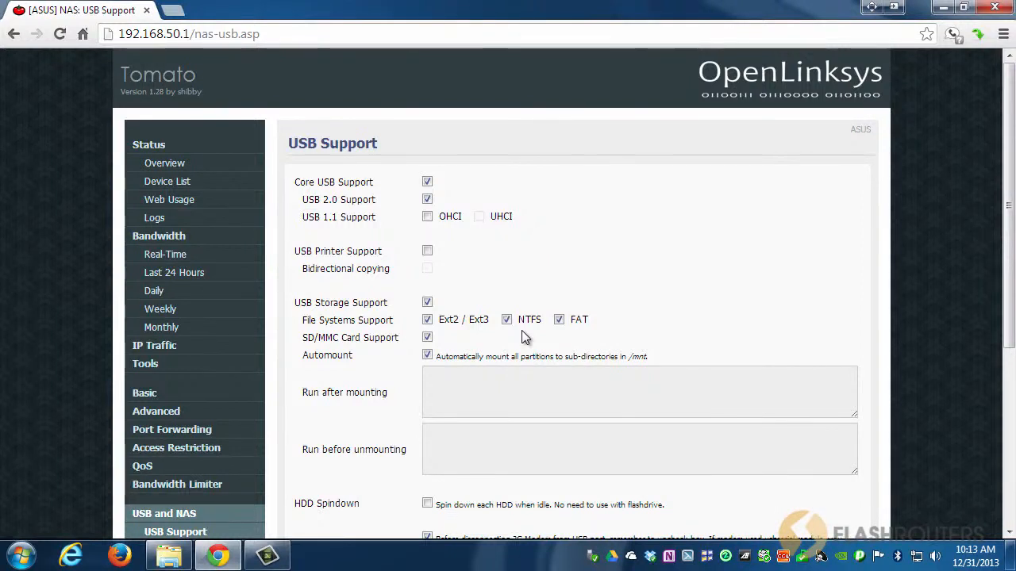
Save the USB Support settings.
scroll(403, 364, down, 2)
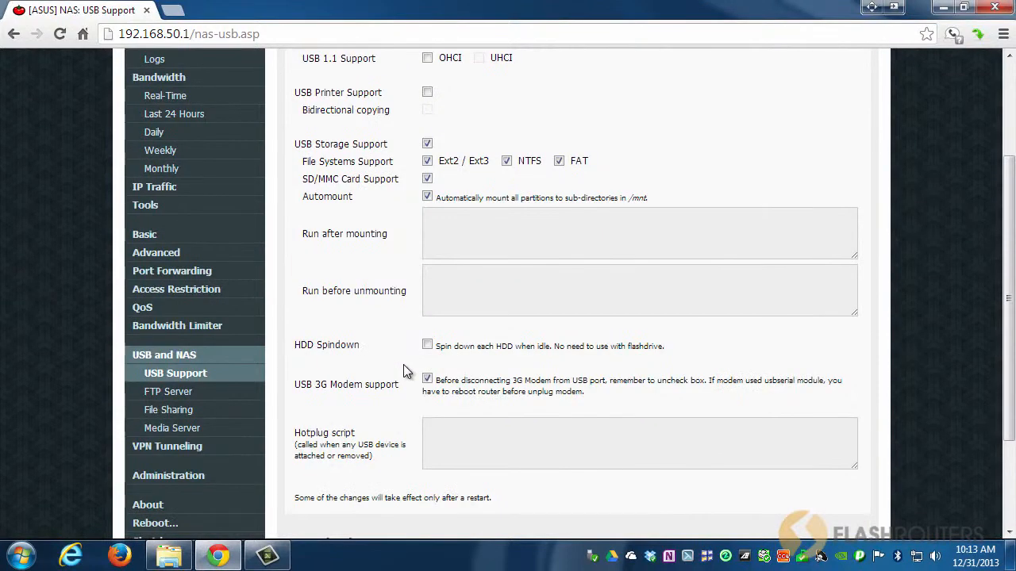
scroll(403, 370, down, 2)
drag(502, 363, 295, 362)
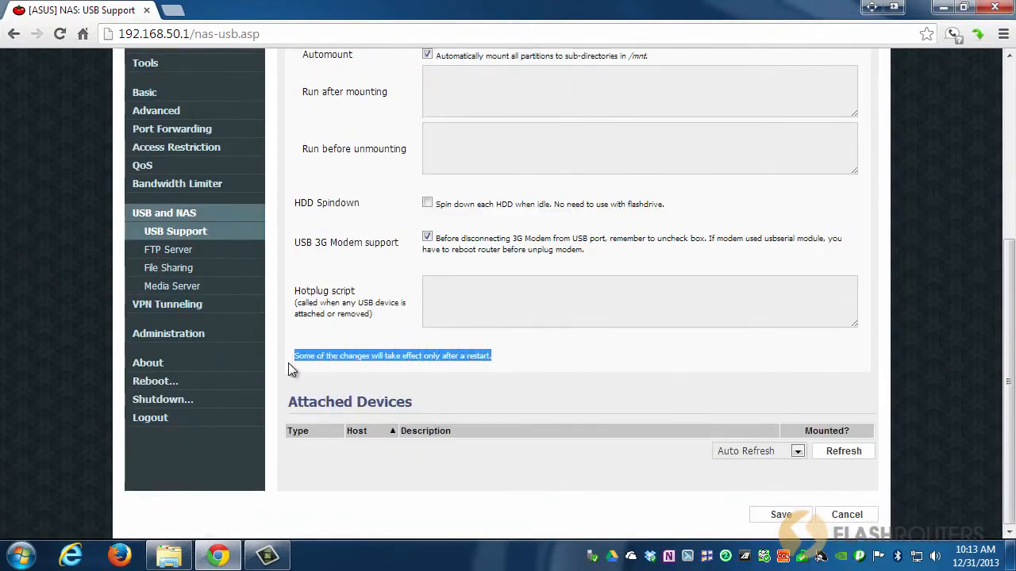
click(497, 359)
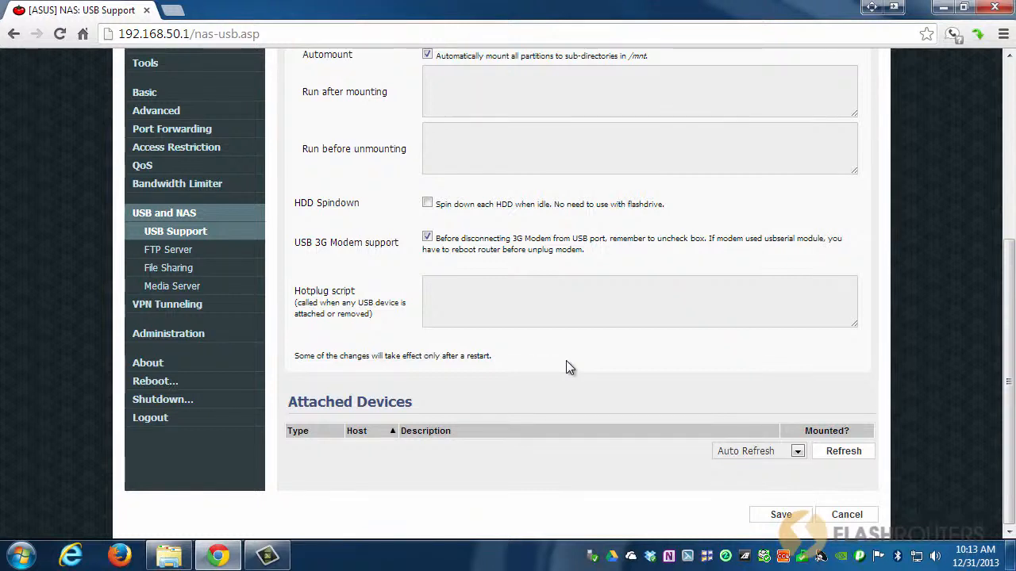
scroll(565, 361, up, 3)
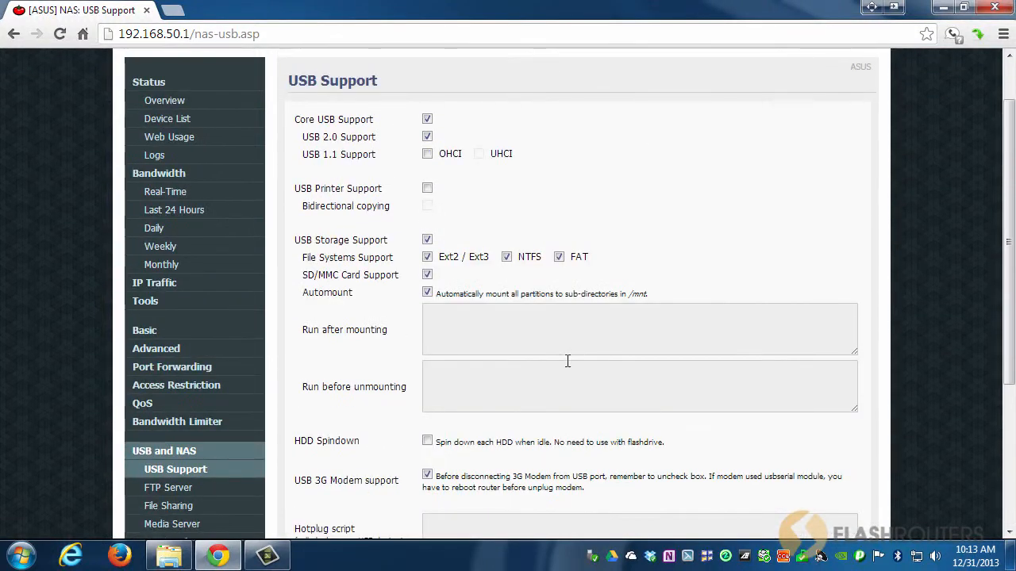
scroll(567, 361, down, 3)
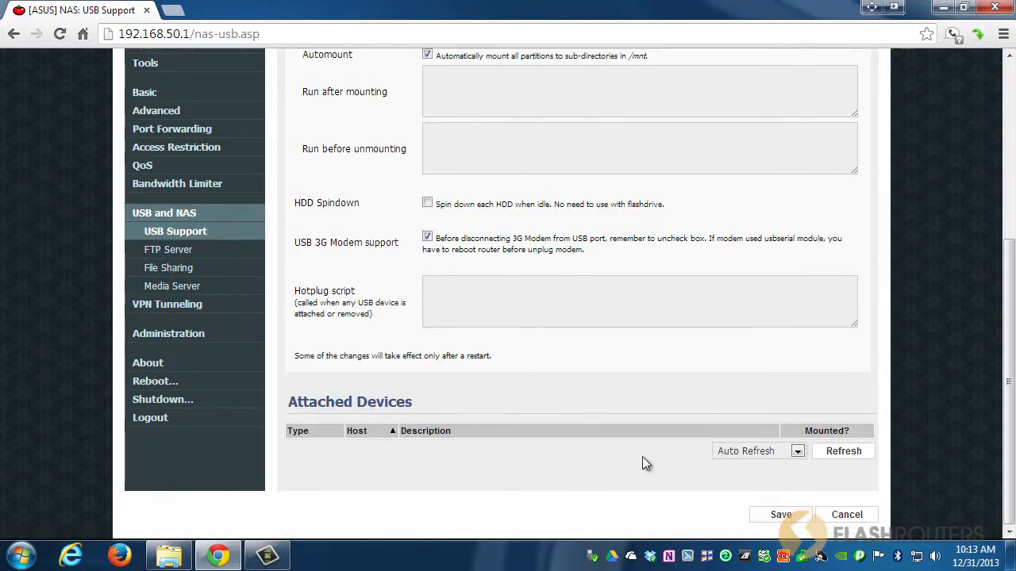
click(781, 516)
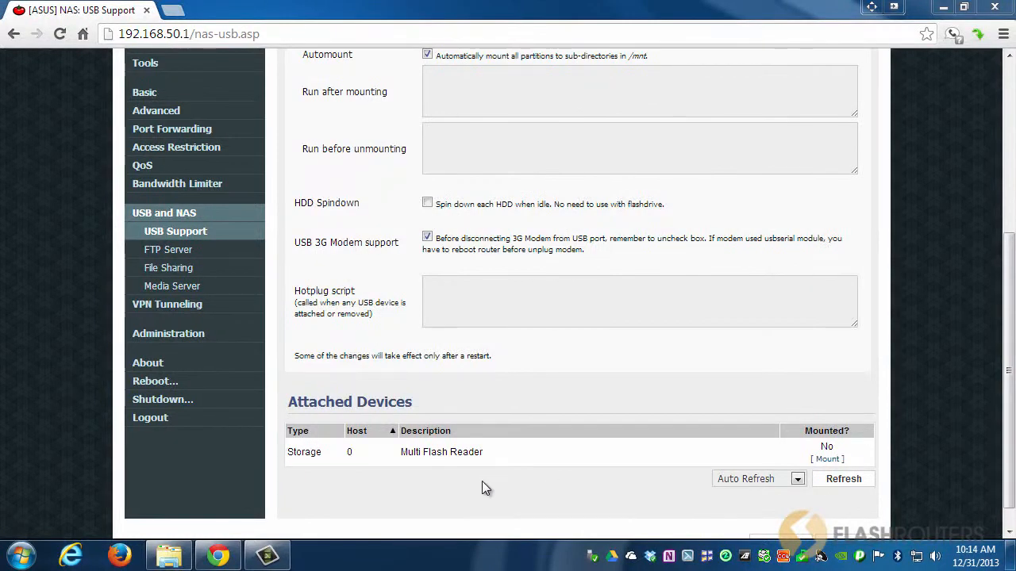
Open File Sharing, set sharing to Yes, Authentication required, and enter a password.
click(170, 273)
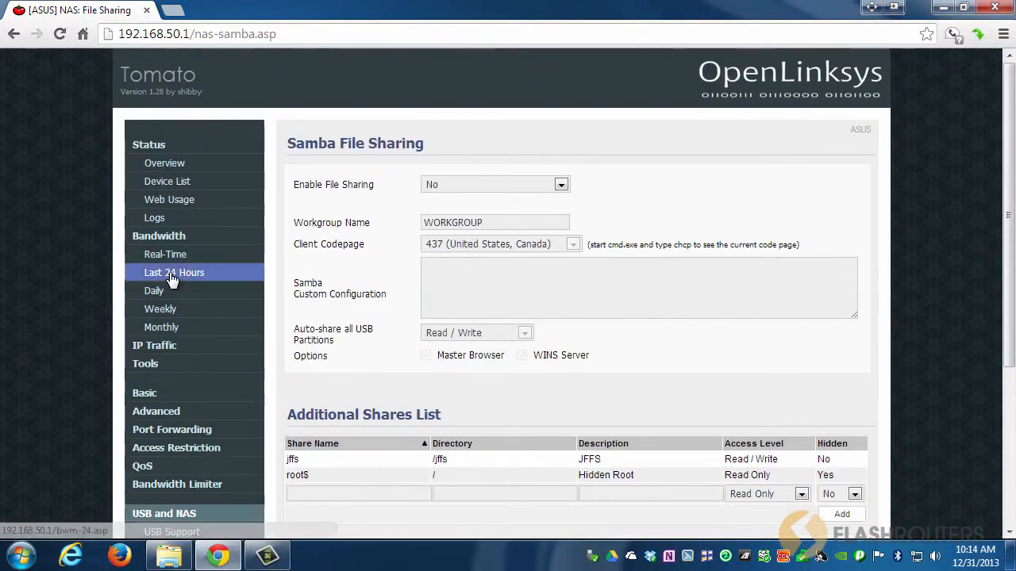
click(477, 185)
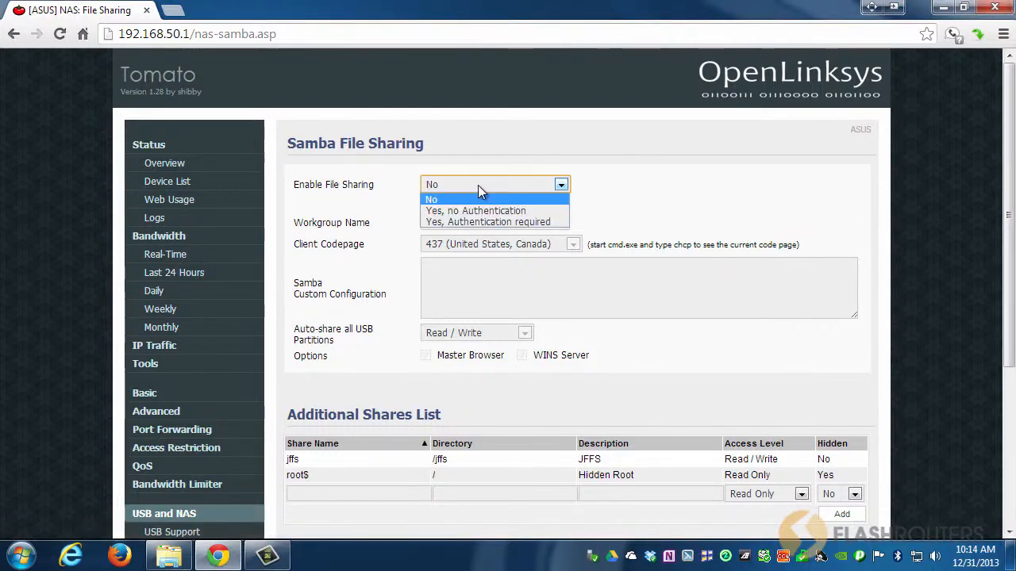
click(528, 222)
click(451, 227)
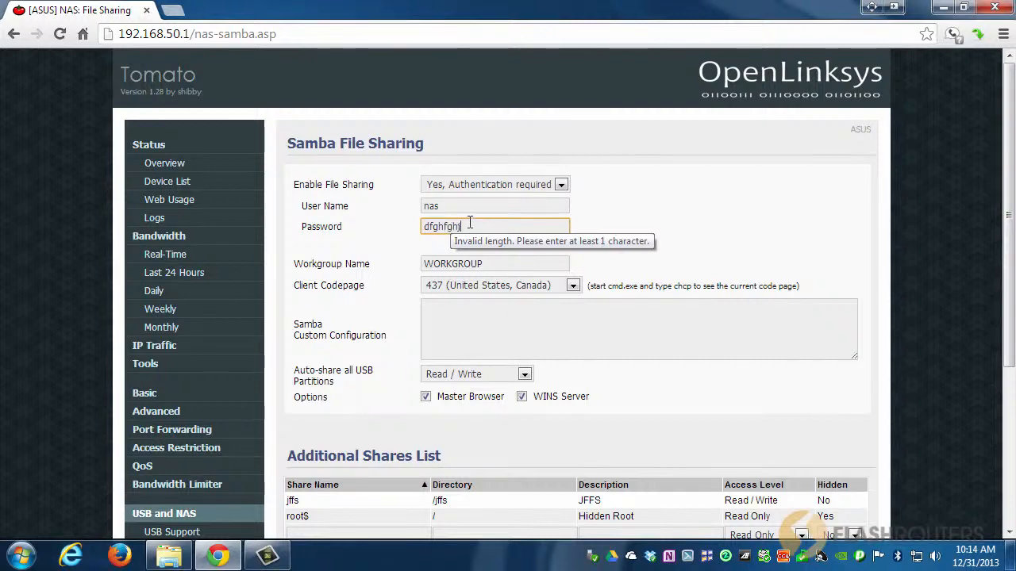
Switch Enable File Sharing to Yes, no Authentication.
drag(435, 206, 408, 208)
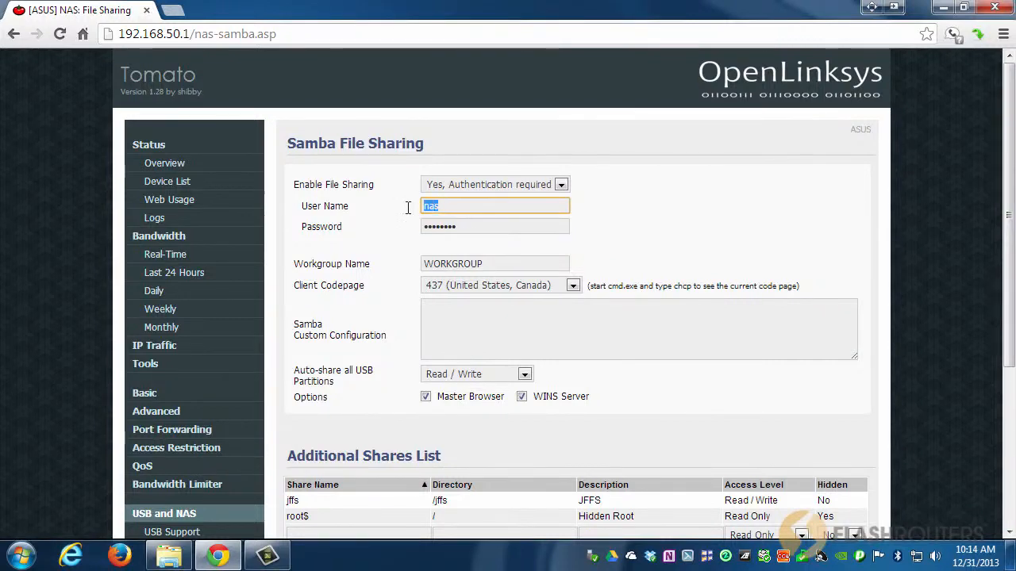
click(558, 185)
click(509, 210)
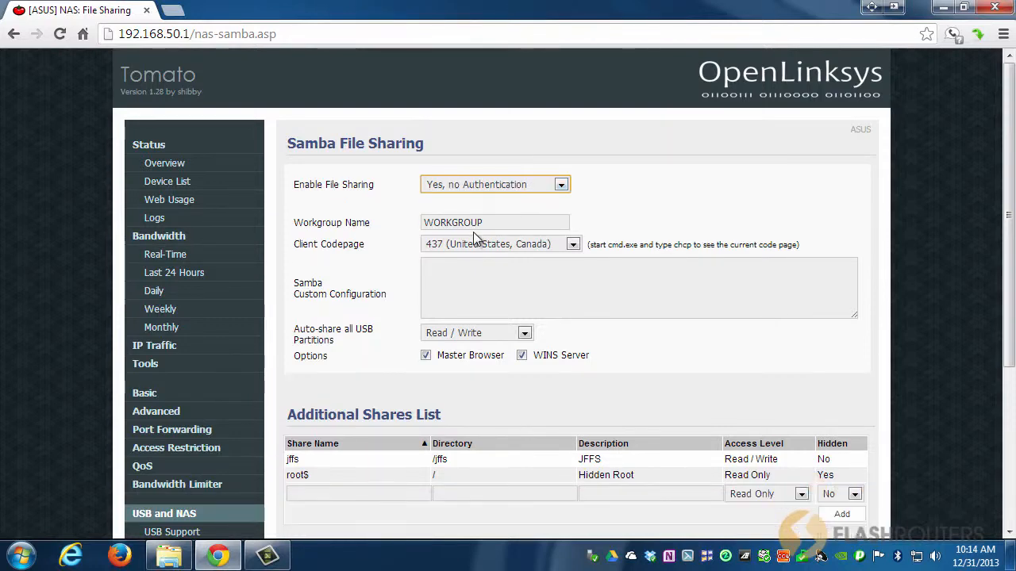
Compare the router's Workgroup Name with the computer's workgroup in the Windows System properties.
click(487, 222)
double_click(486, 222)
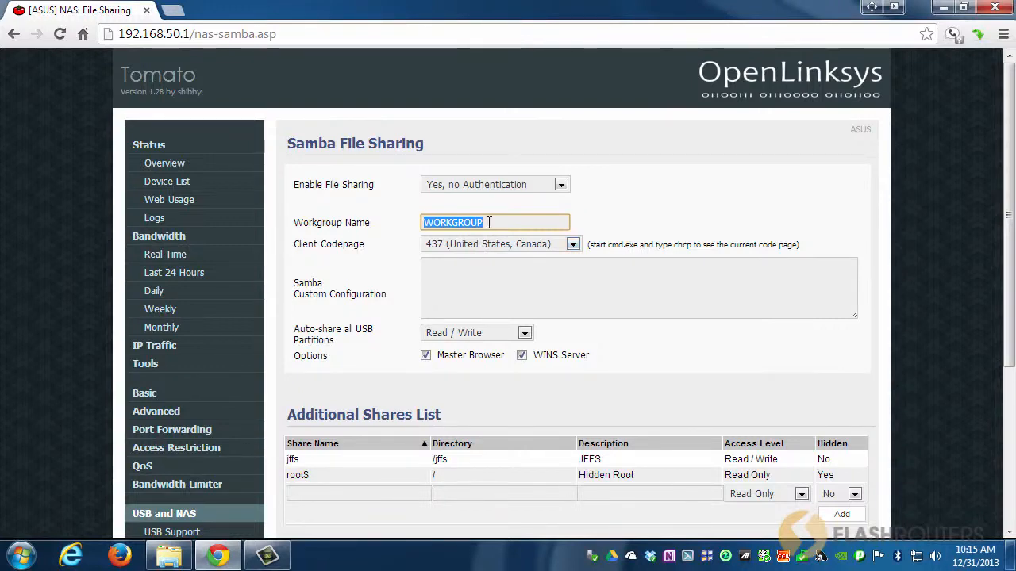
click(23, 557)
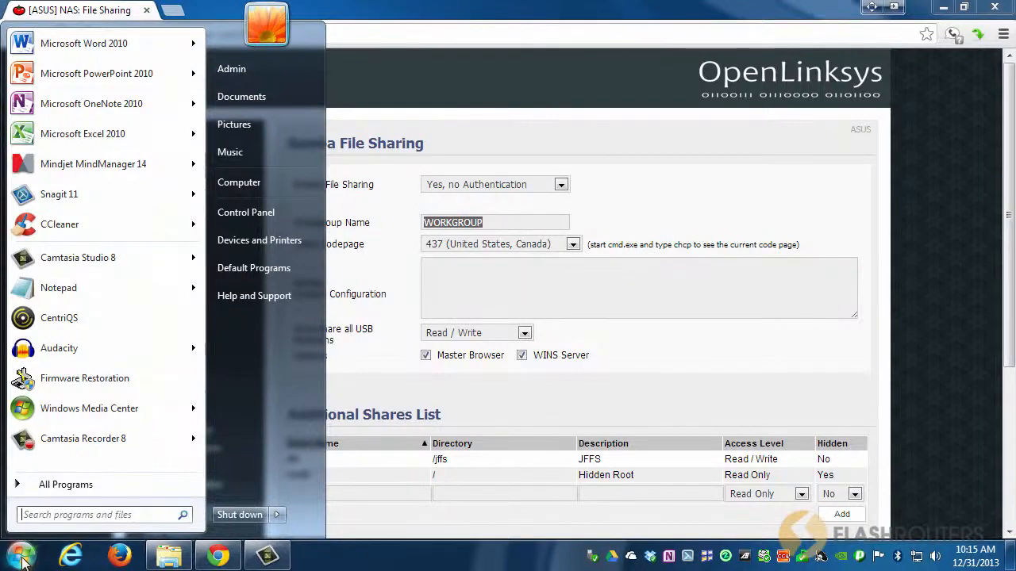
right_click(283, 181)
click(325, 313)
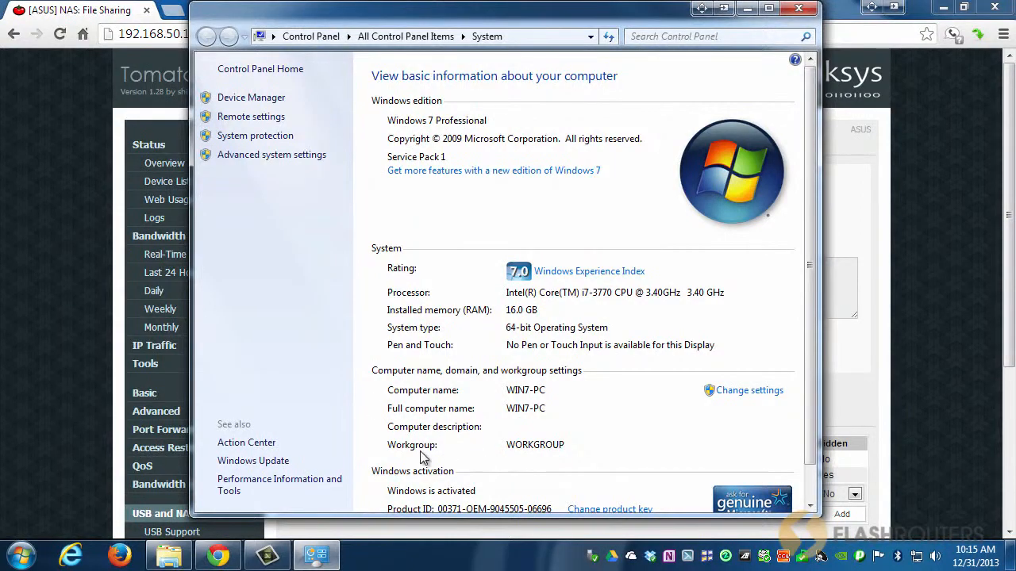
click(799, 10)
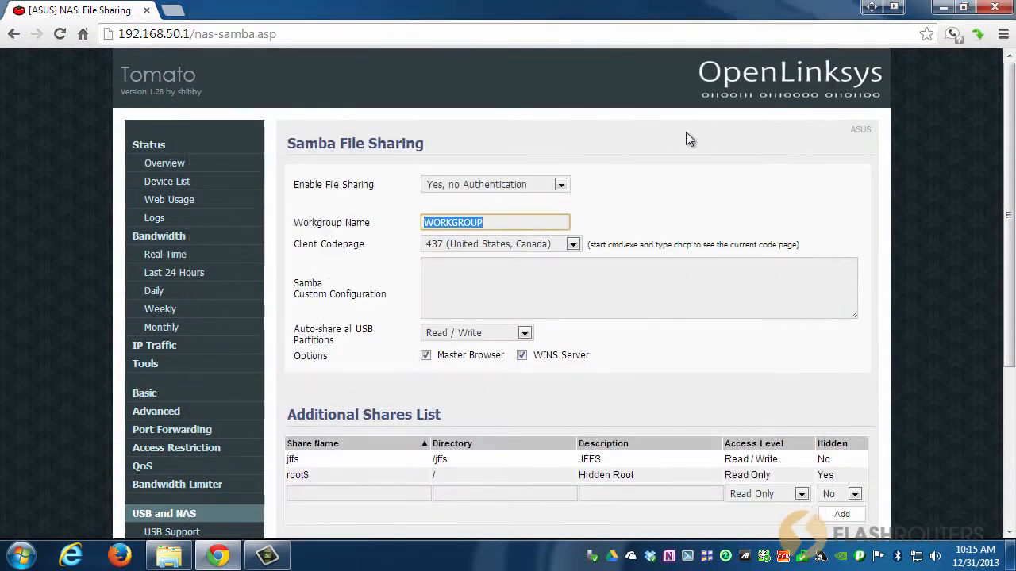
Keep Client Codepage 437 (United States, Canada) with Master Browser checked and save the Samba File Sharing settings.
click(573, 245)
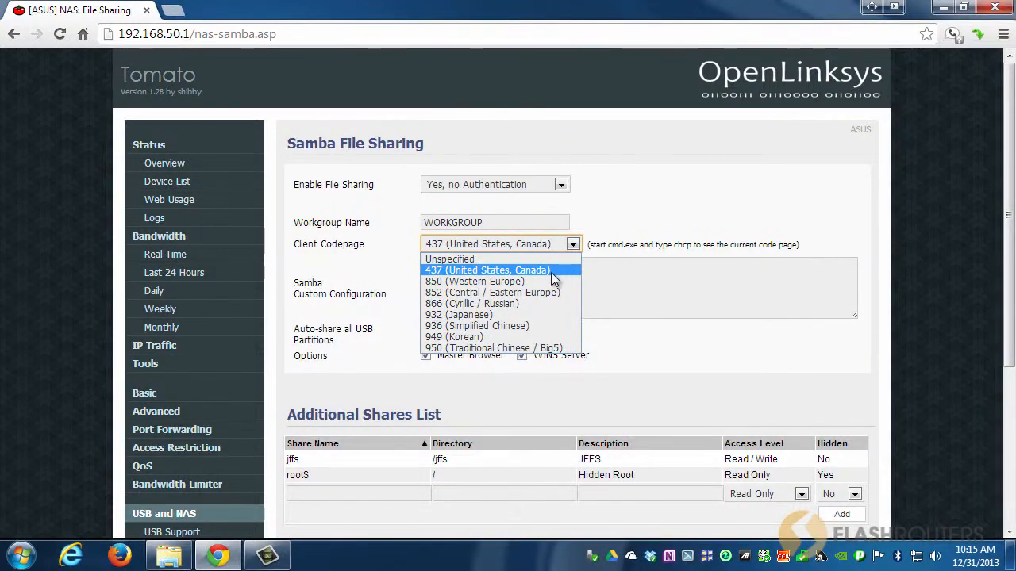
click(554, 272)
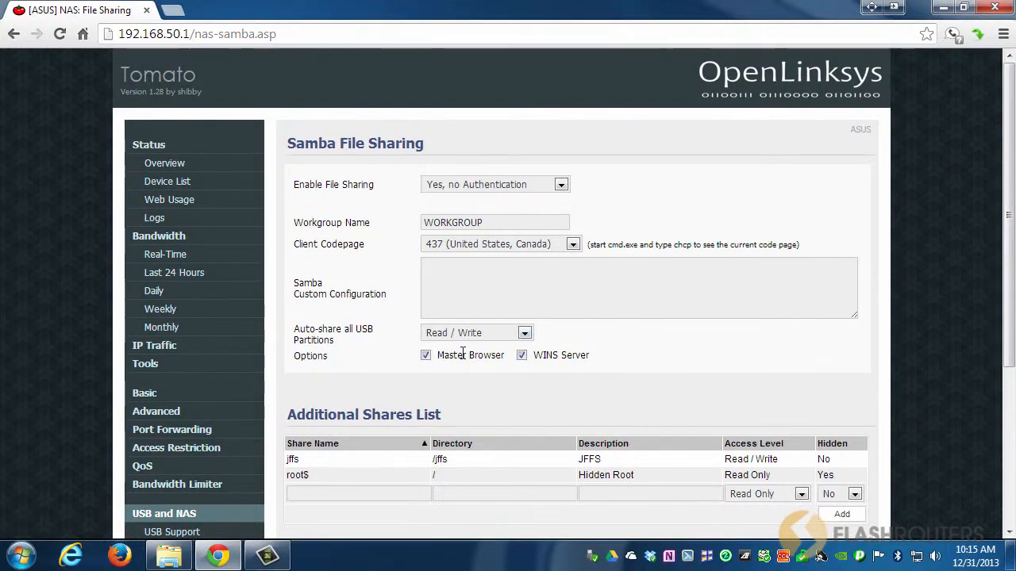
click(426, 355)
click(426, 356)
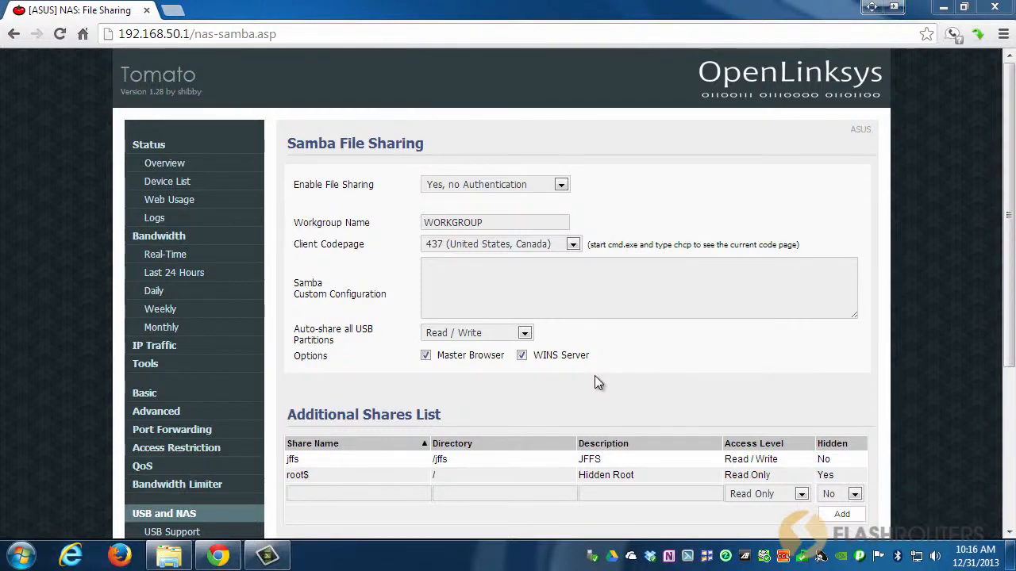
scroll(533, 370, down, 3)
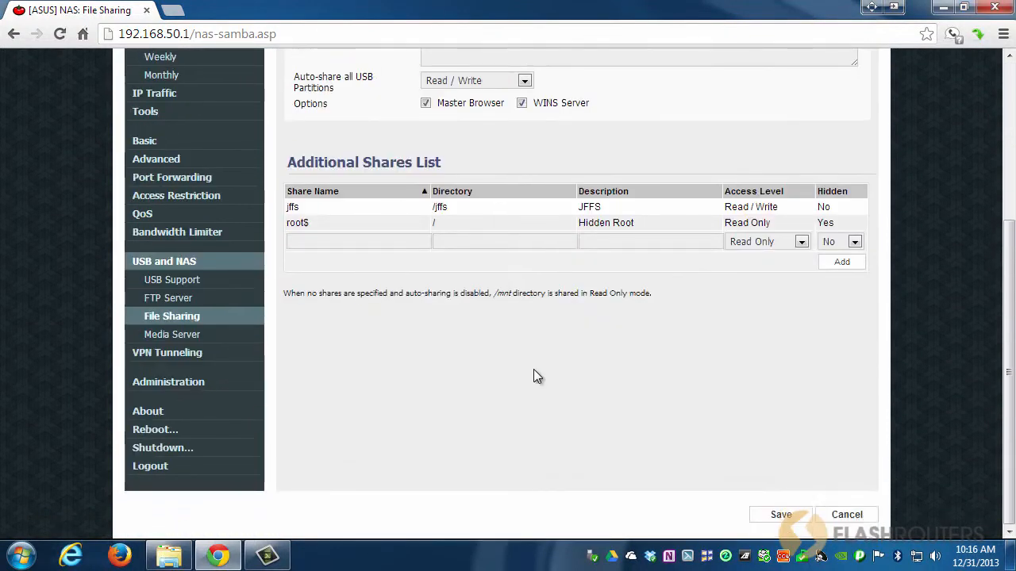
click(787, 516)
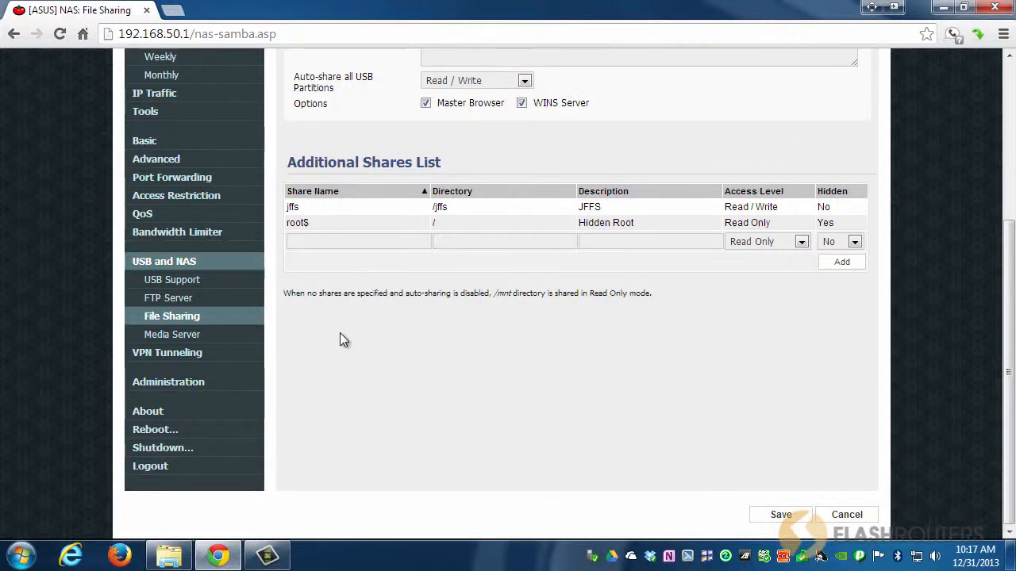
Open USB Support and refresh the Attached Devices list to check whether the flash drive is mounted.
click(169, 288)
scroll(746, 345, down, 4)
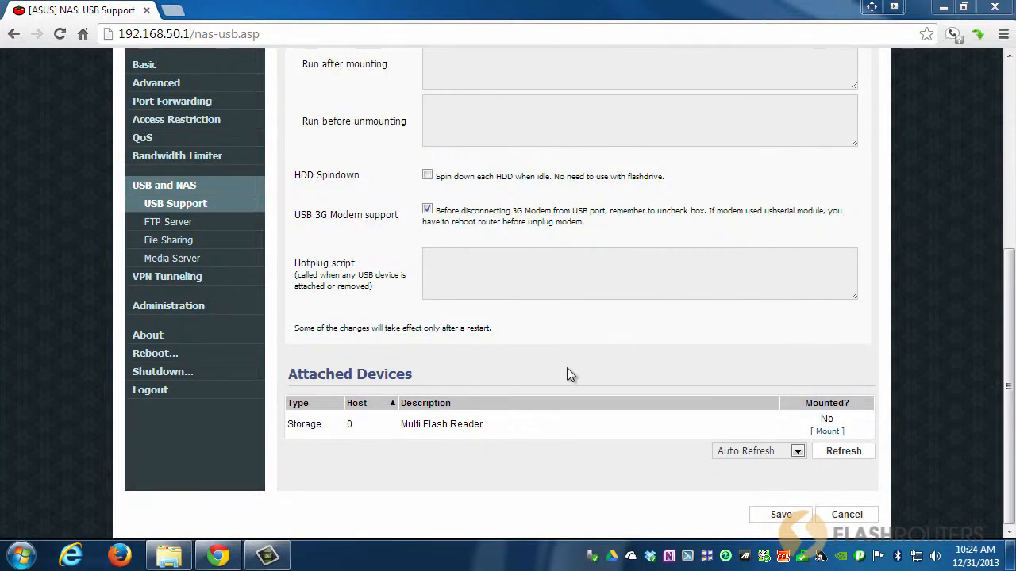
click(181, 562)
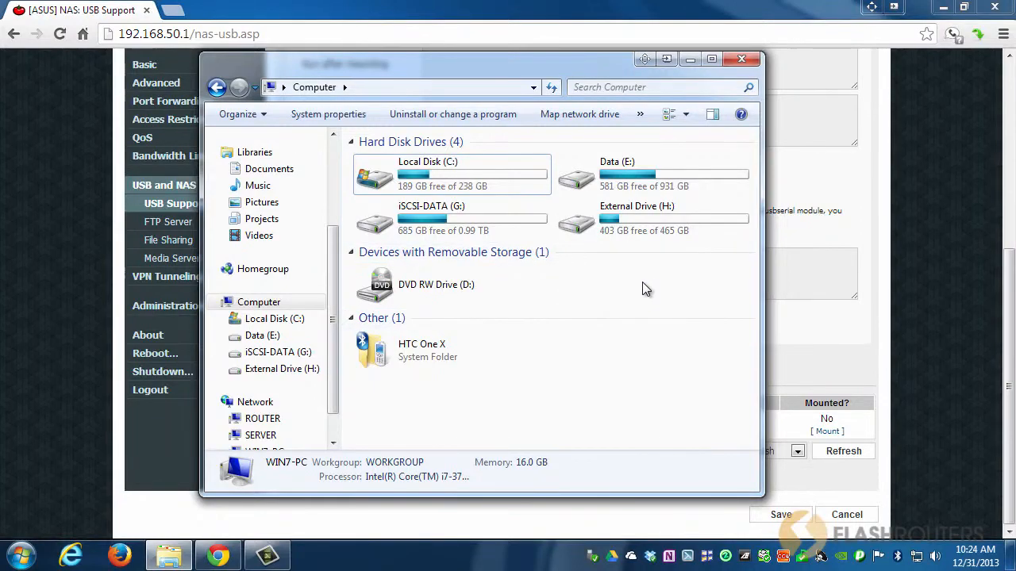
click(690, 60)
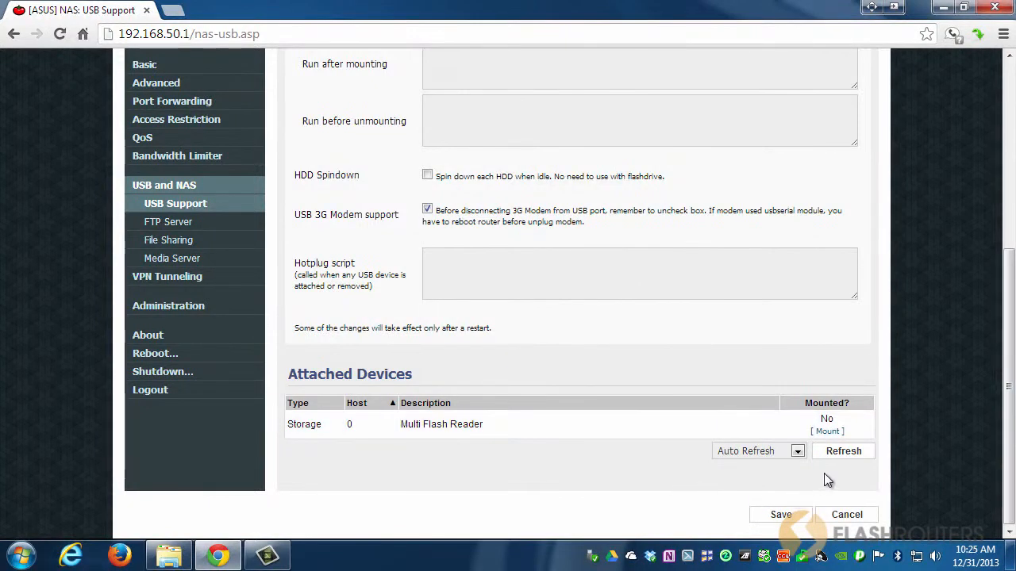
click(844, 454)
click(842, 453)
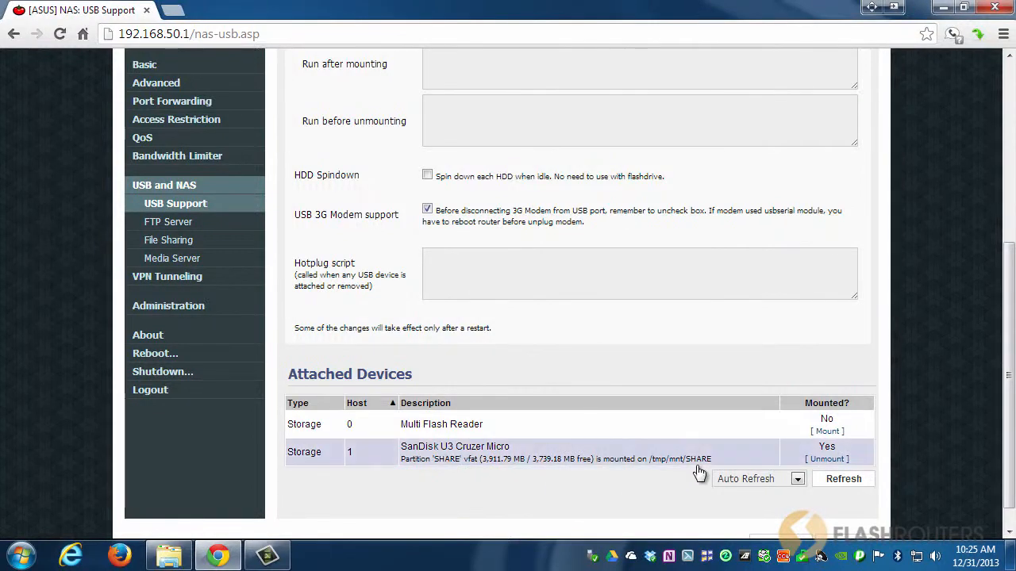
drag(712, 460, 668, 466)
click(667, 486)
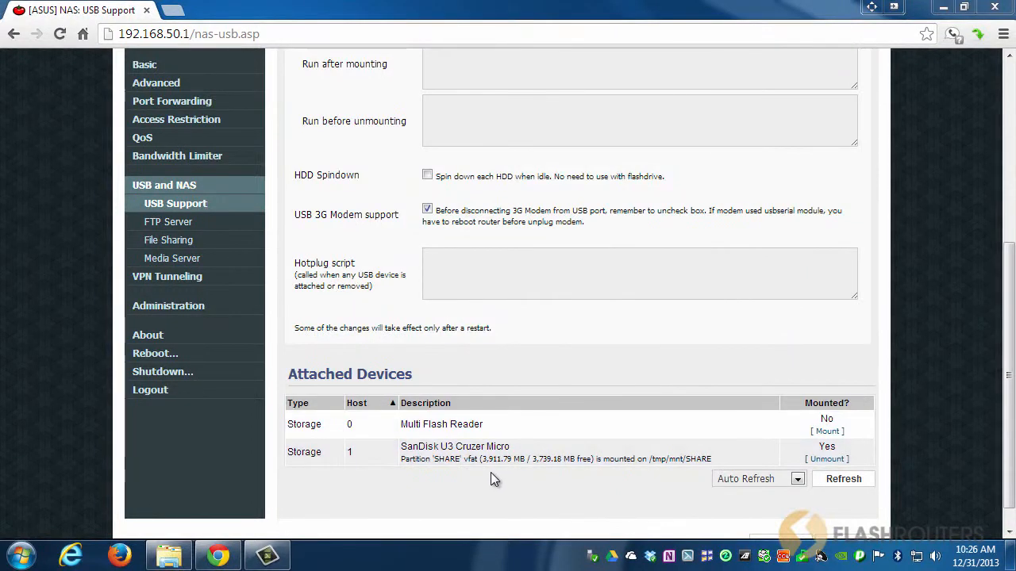
Browse the router's network share in Explorer through the share, Media and Videos folders, then close the window.
click(169, 557)
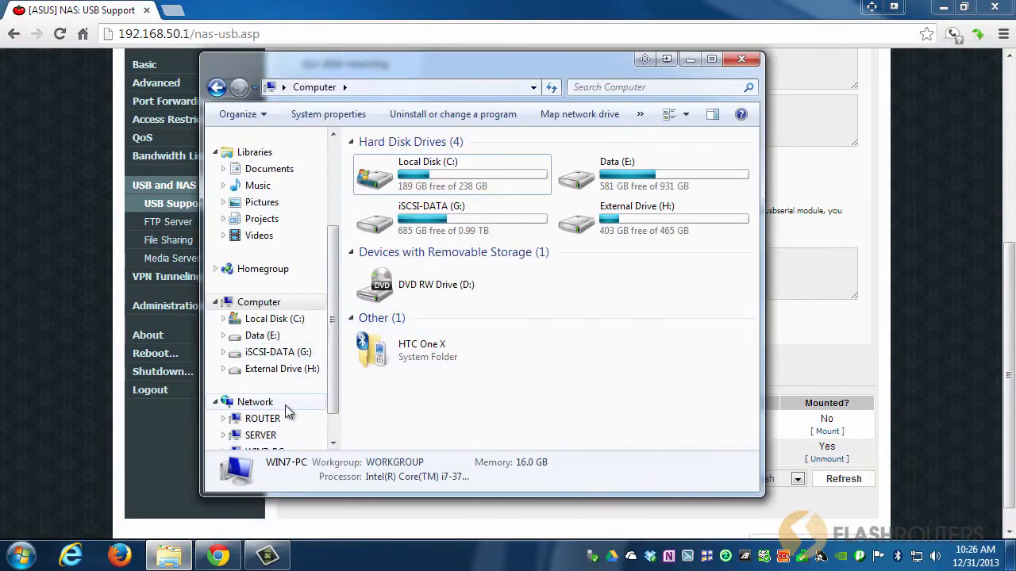
click(255, 402)
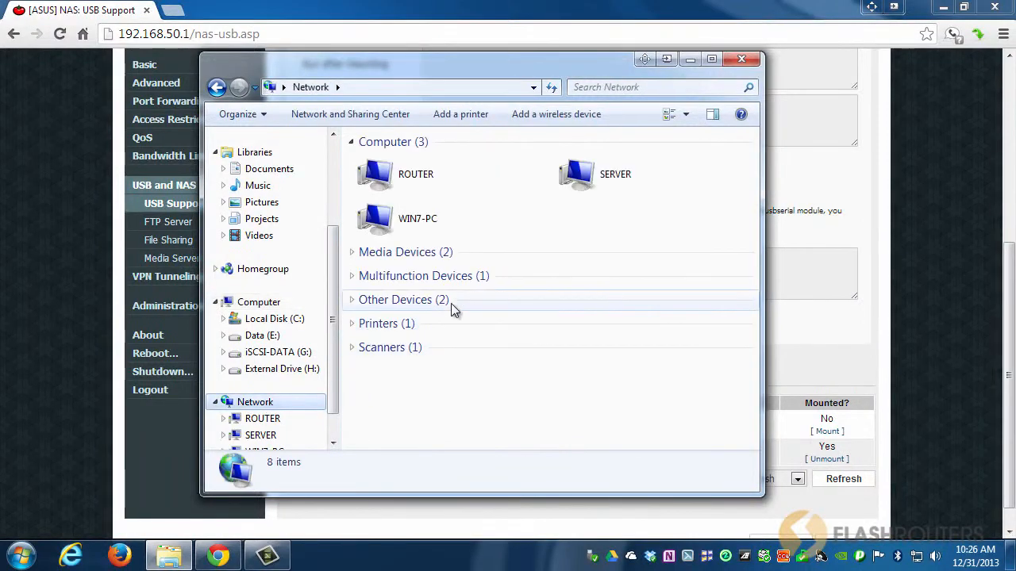
double_click(421, 181)
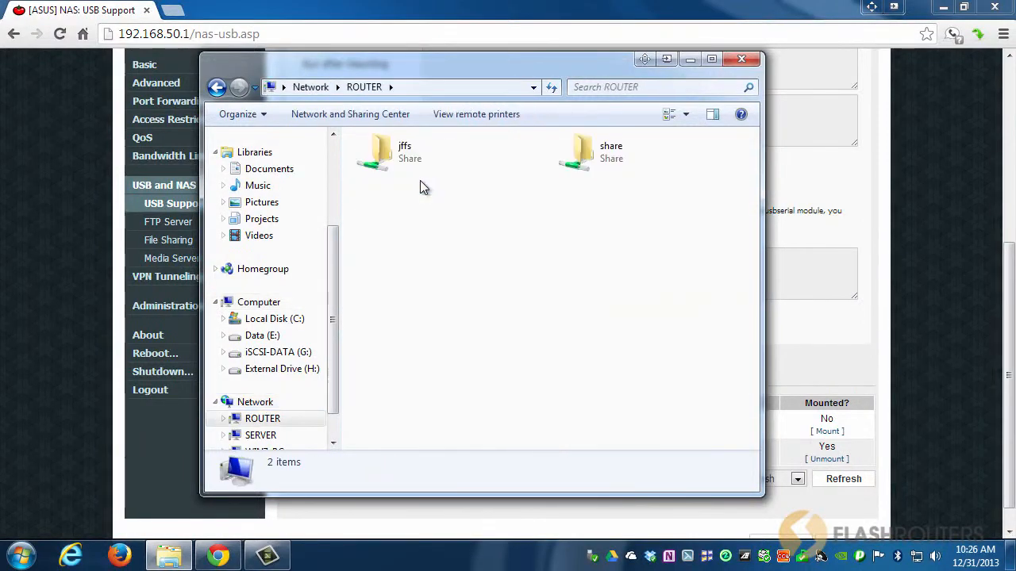
double_click(604, 153)
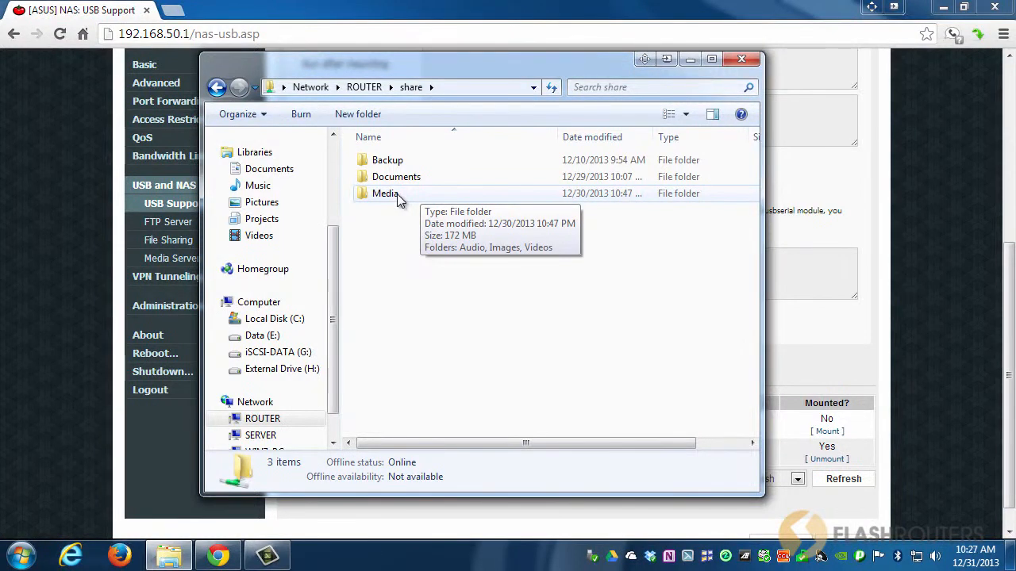
double_click(397, 196)
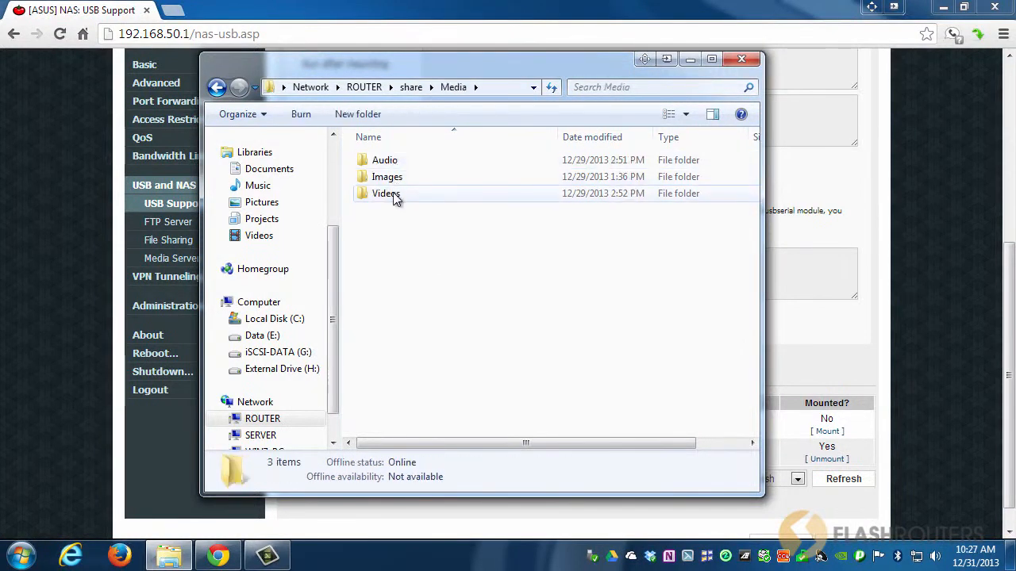
double_click(394, 195)
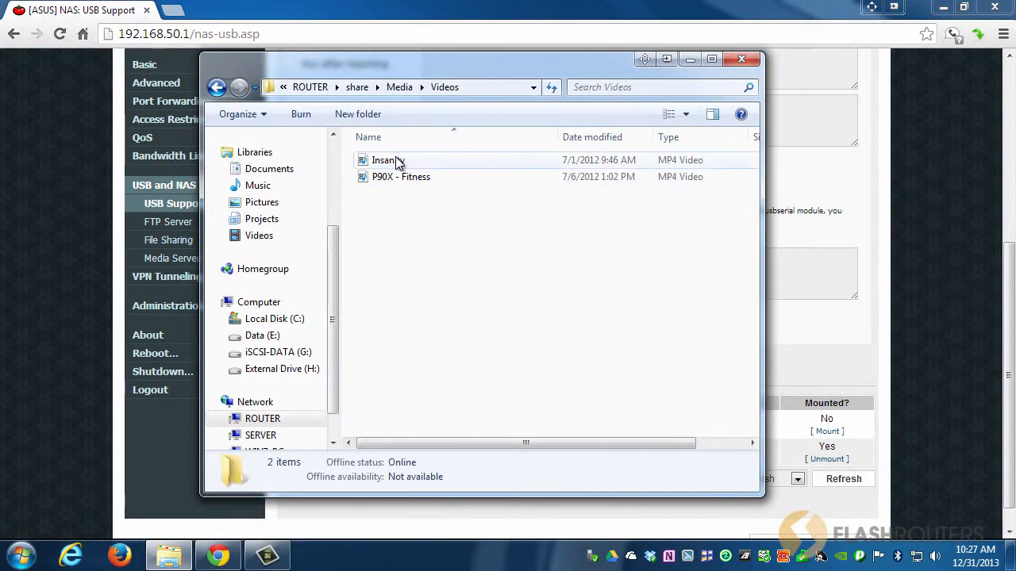
click(217, 87)
click(217, 88)
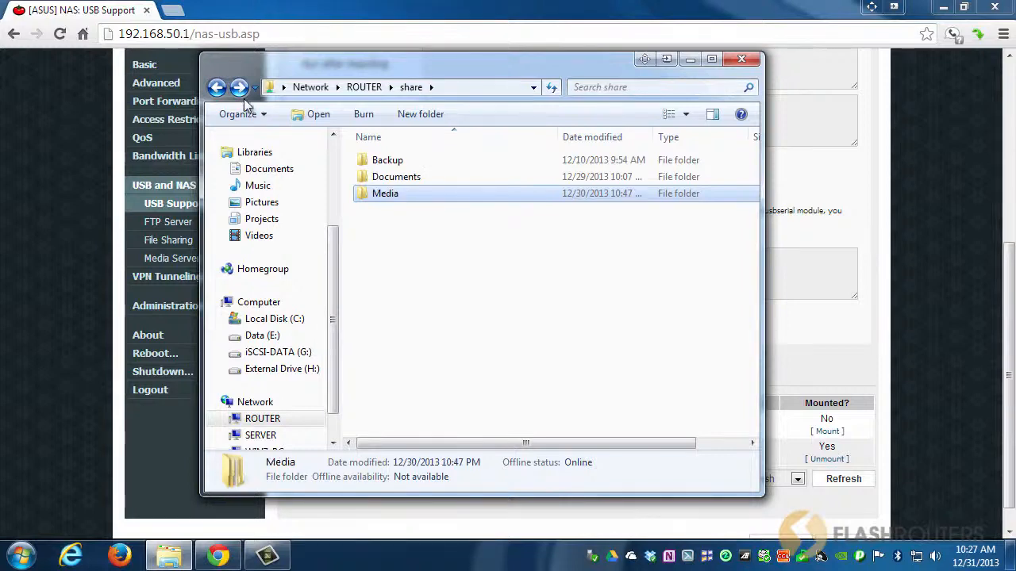
click(739, 62)
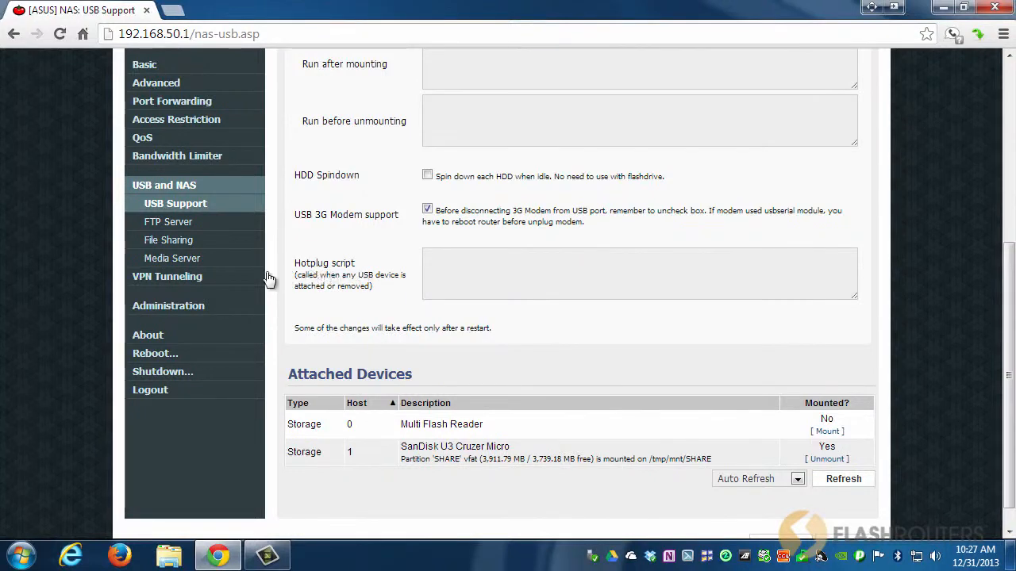
Open the Media Server page and enable the Media / DLNA server.
click(164, 264)
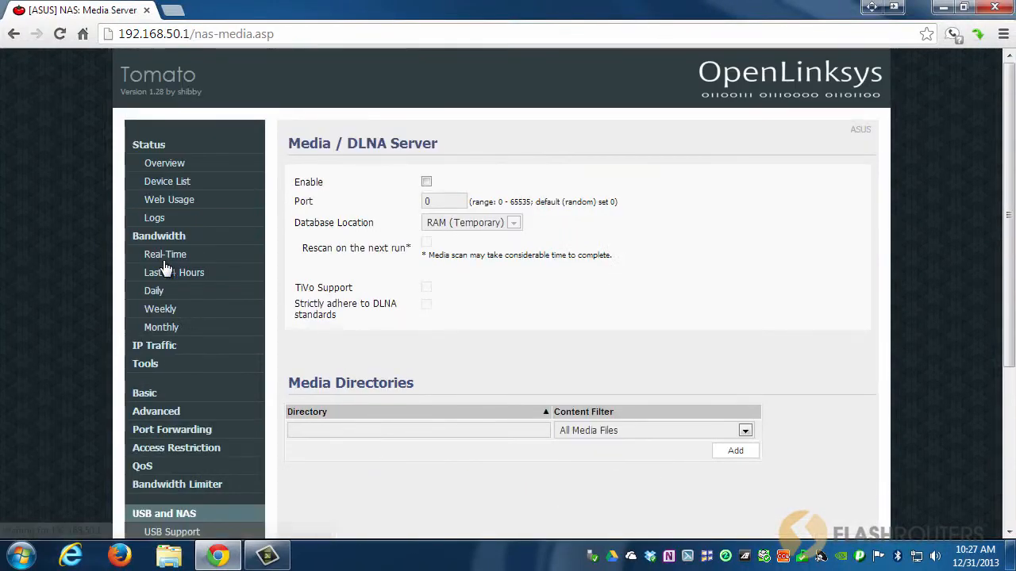
click(426, 183)
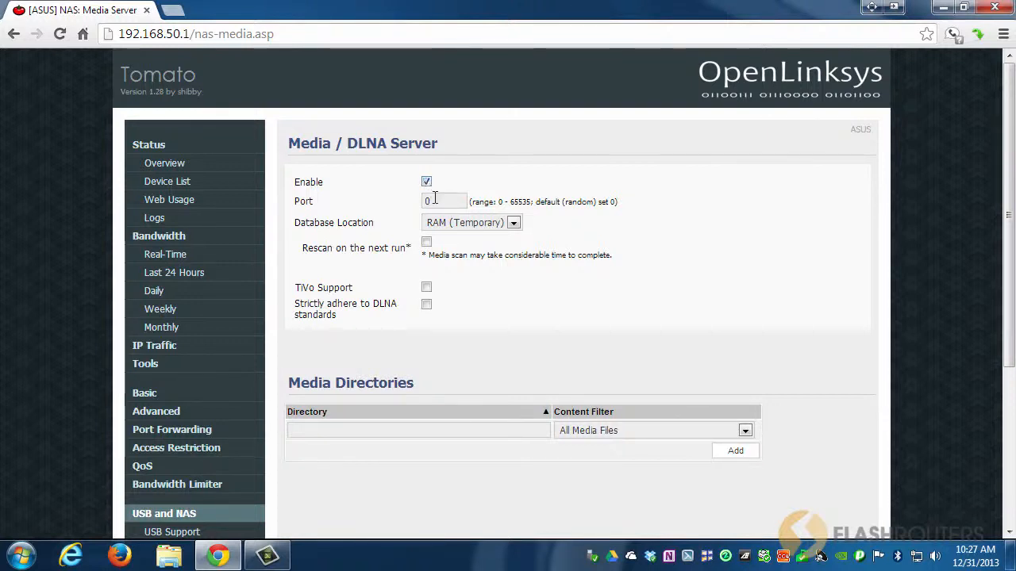
Set Database Location to Custom Path and paste /mnt/SHARE/Media as the path.
click(512, 226)
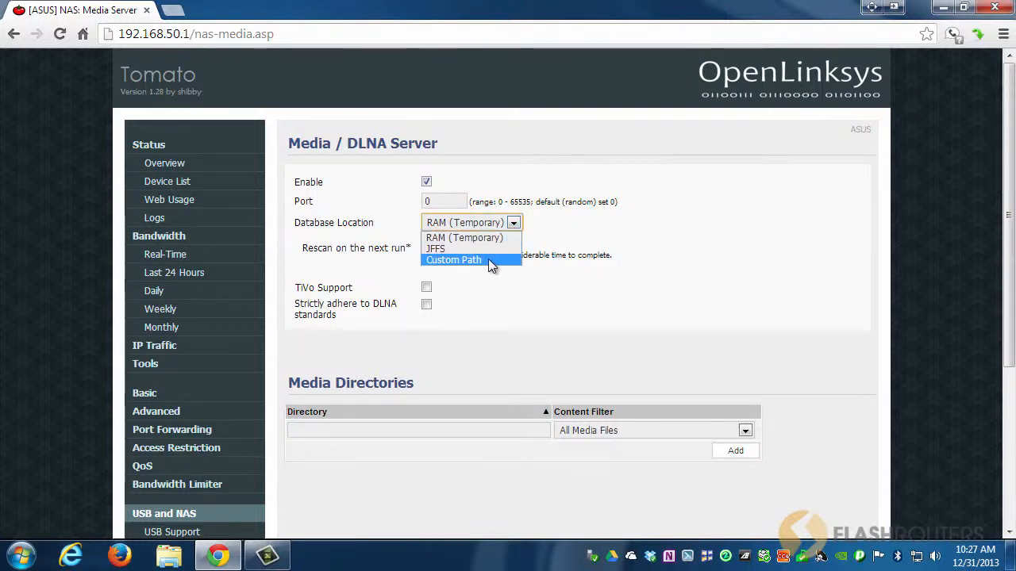
click(488, 260)
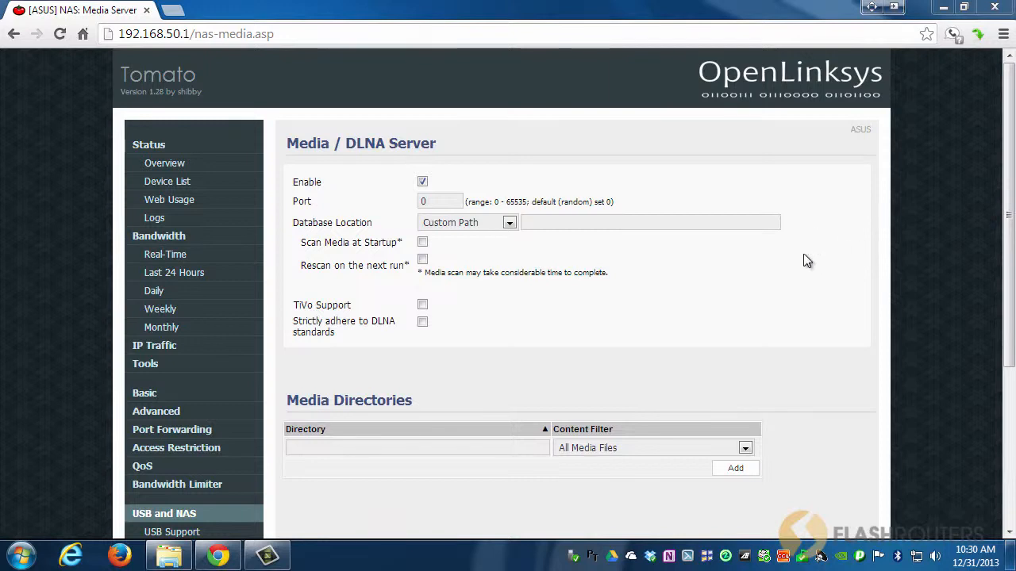
click(546, 224)
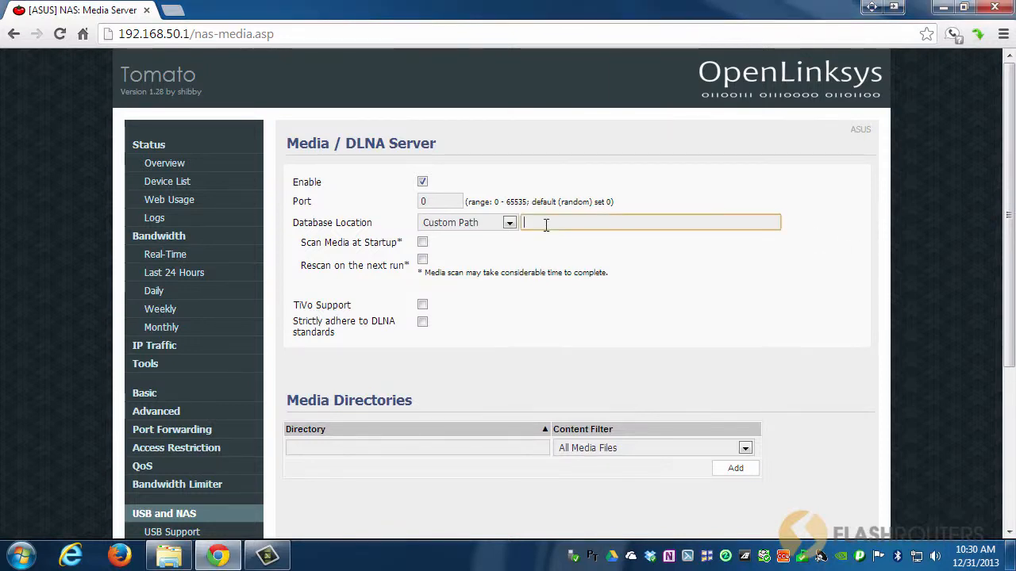
text(/mnt/SHARE/Media)
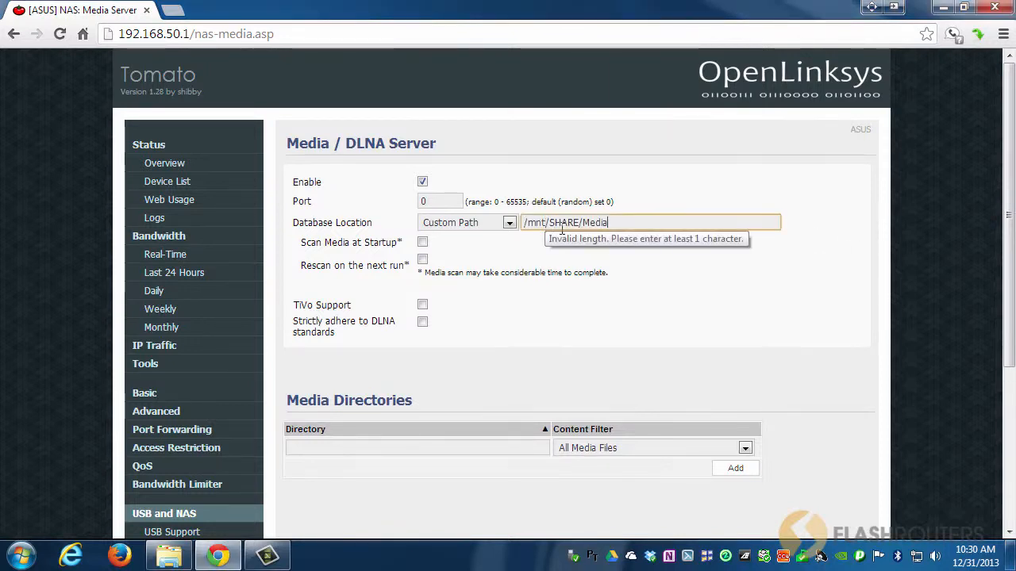
Switch Database Location to RAM (Temporary) and back to Custom Path.
click(509, 224)
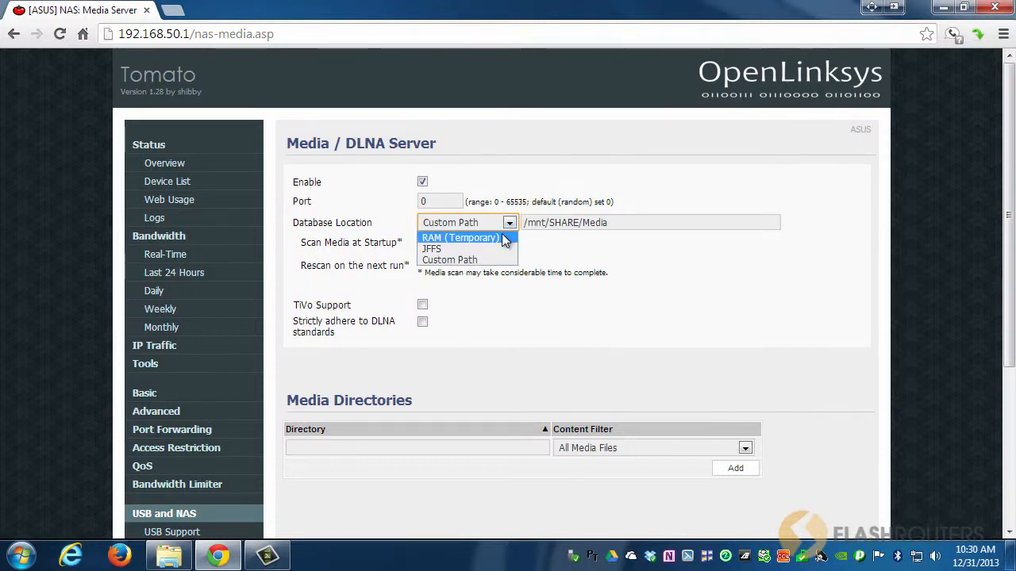
click(461, 238)
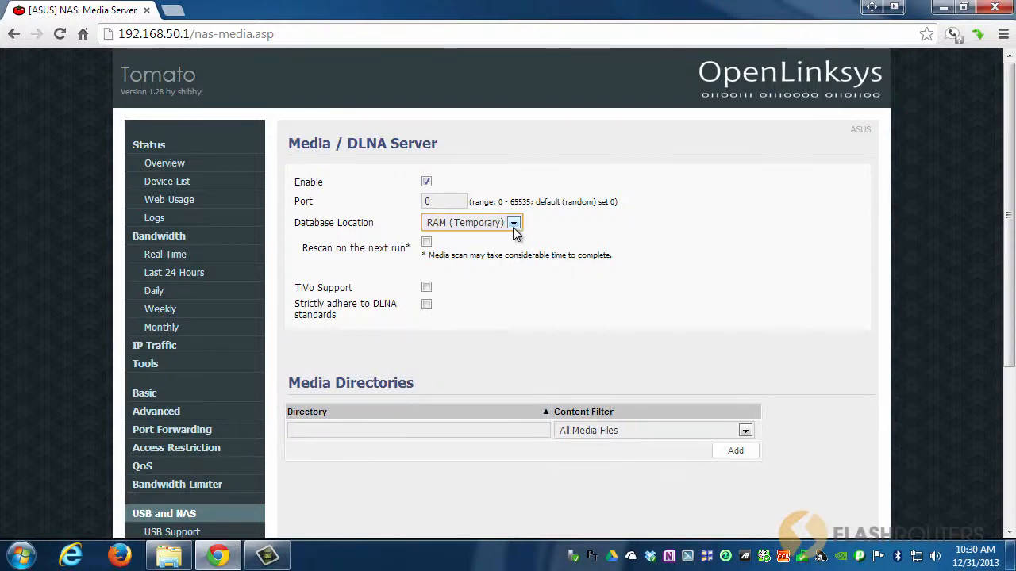
click(515, 224)
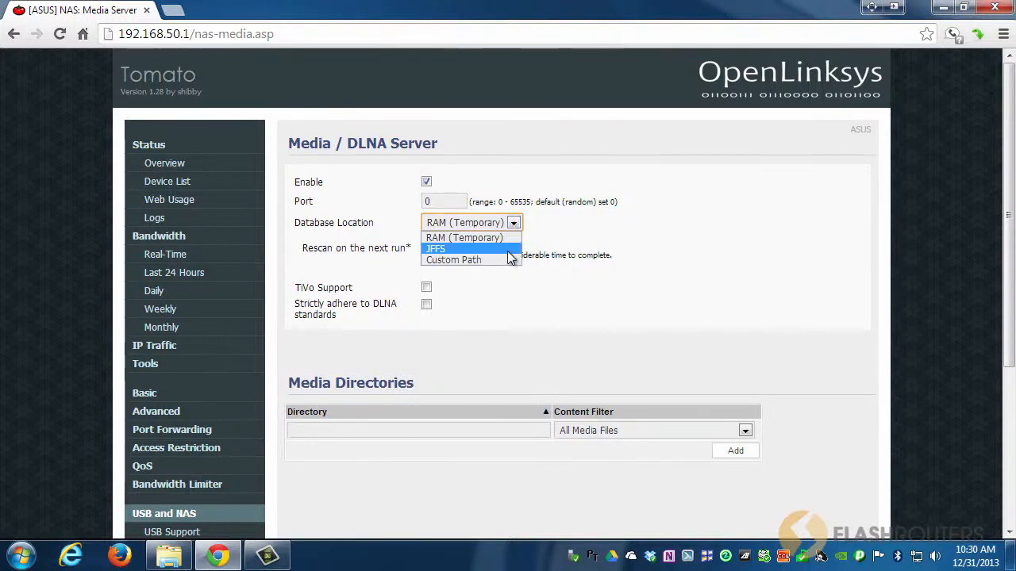
click(505, 260)
triple_click(615, 223)
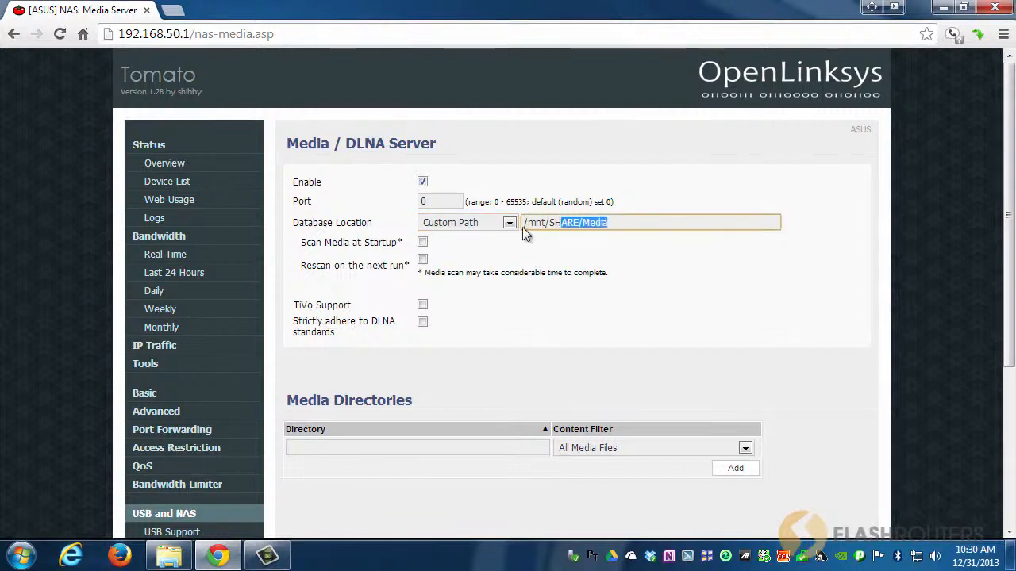
click(605, 238)
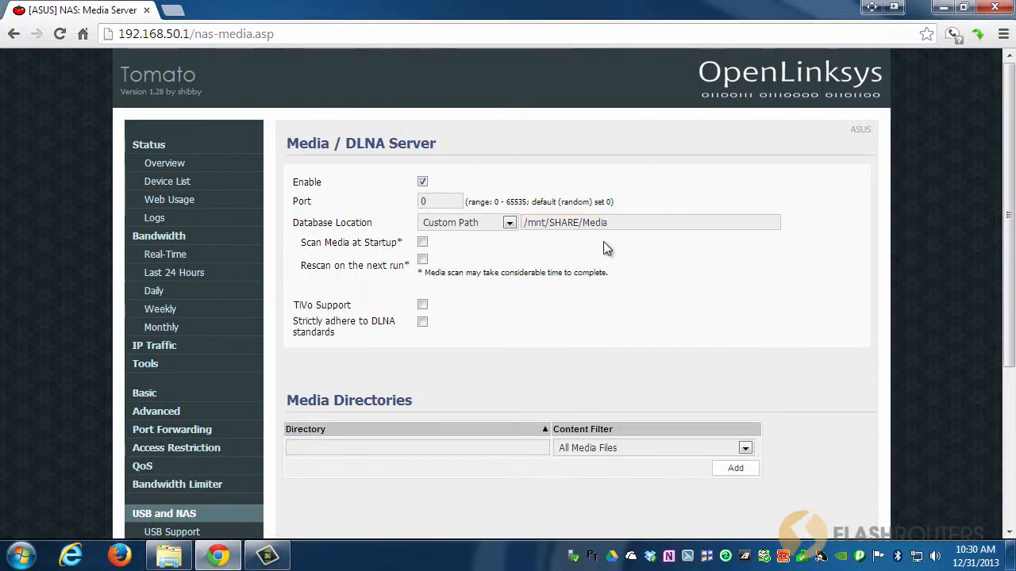
Add the media directory /mnt/SHARE/Media/Audio with the Audio only content filter.
scroll(469, 300, down, 1)
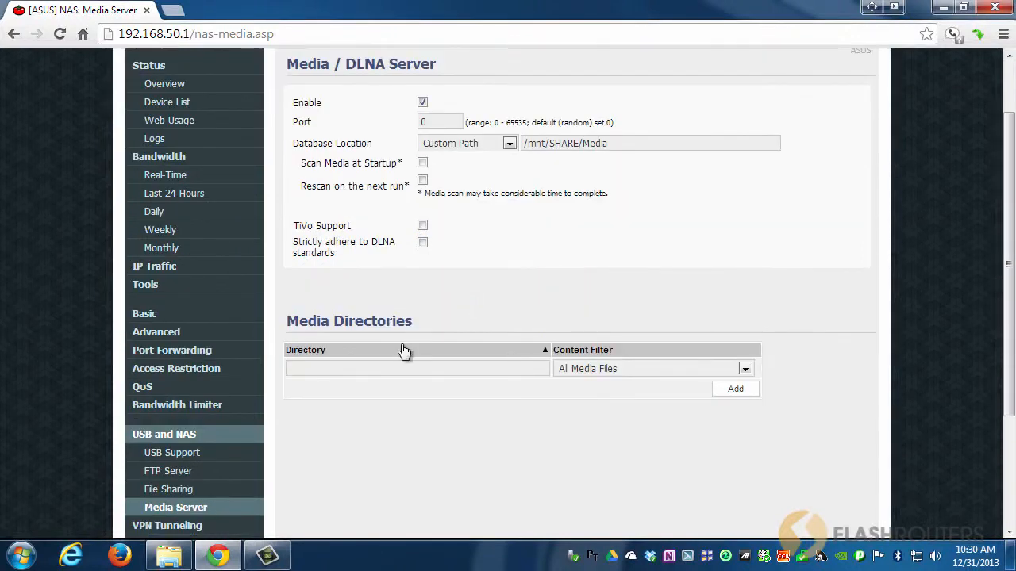
click(473, 371)
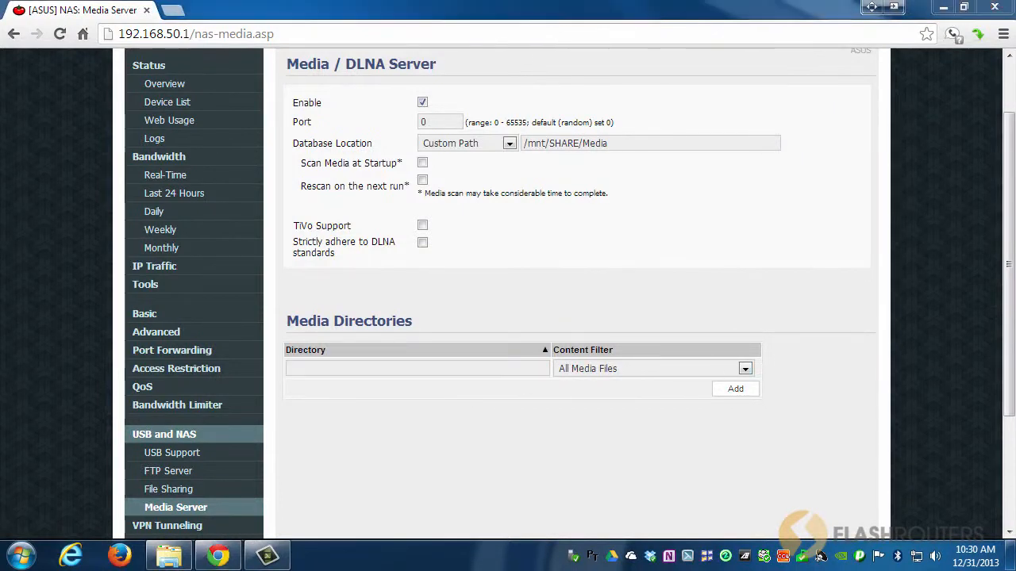
click(304, 371)
text(/mnt/SHARE/Media/Audio)
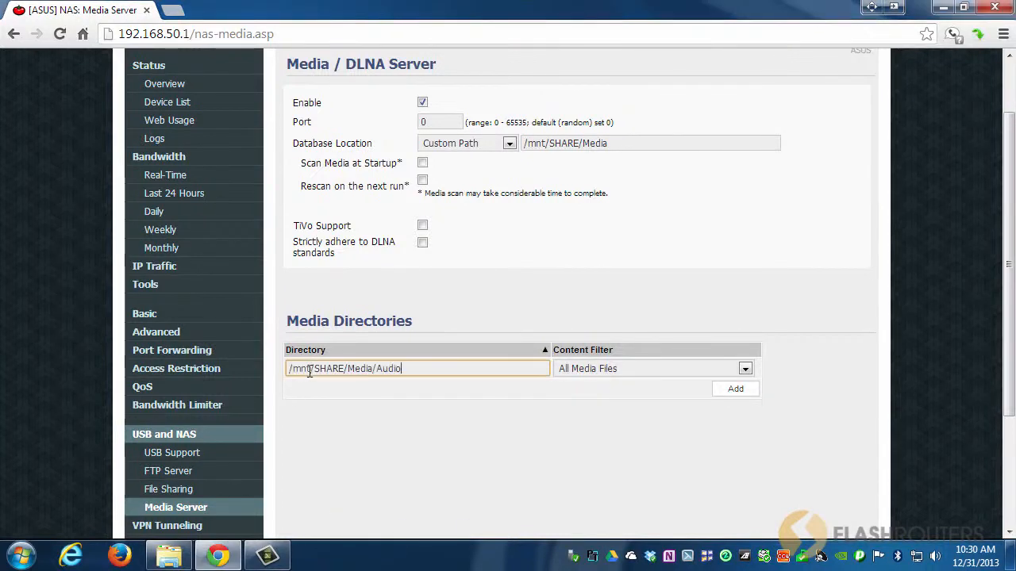
click(621, 369)
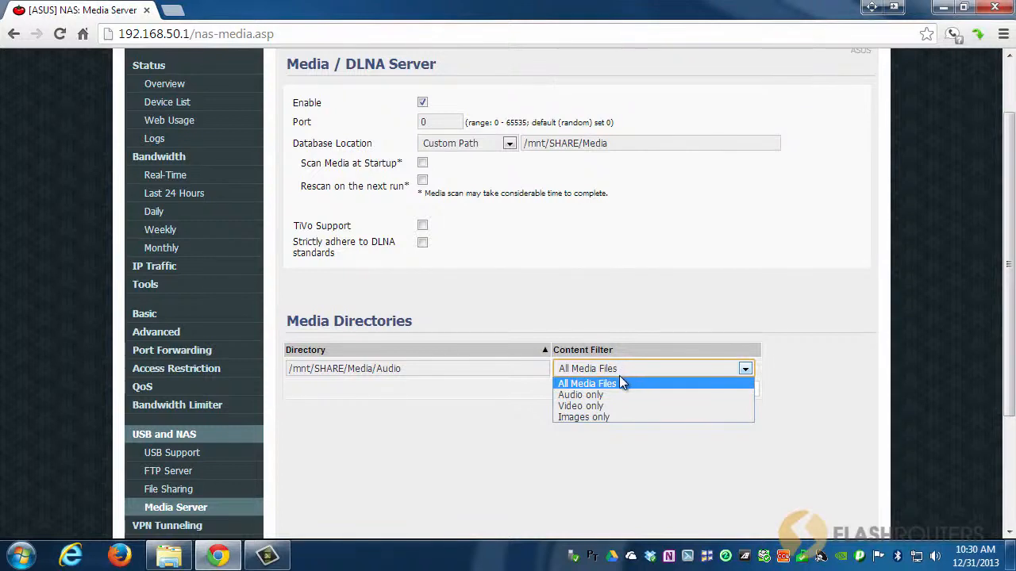
click(607, 395)
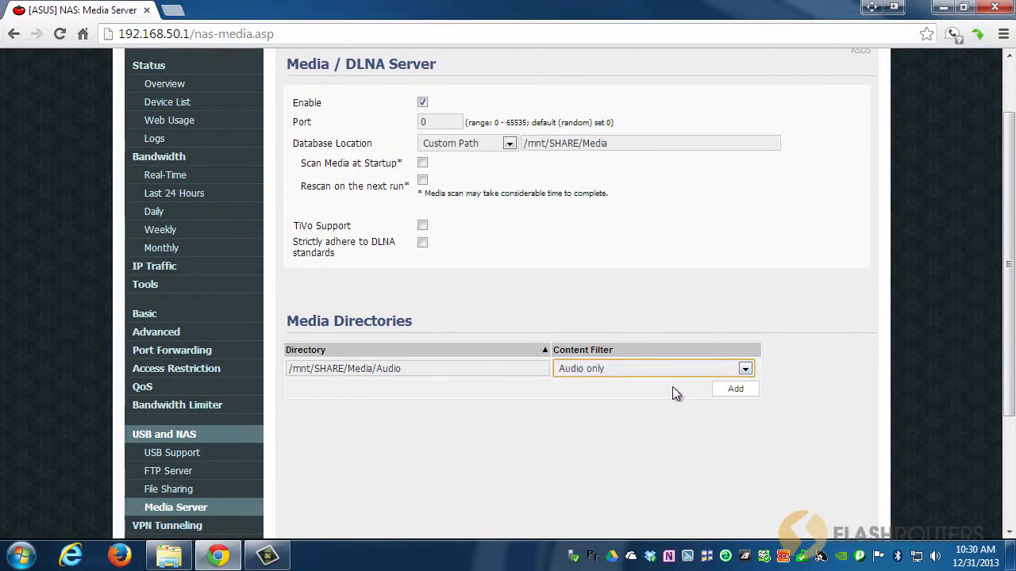
click(733, 388)
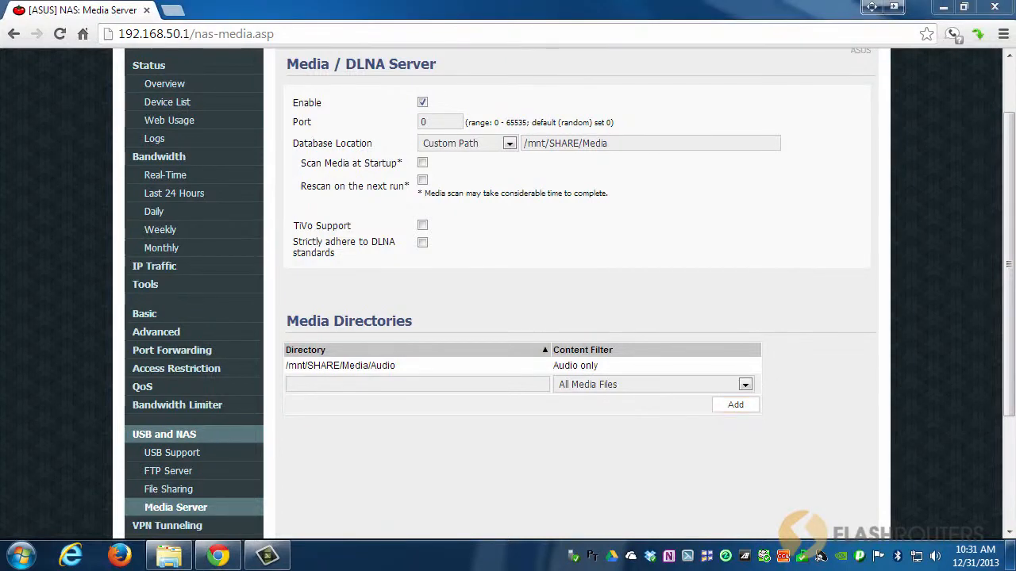
Add the media directory /mnt/SHARE/Media/Videos with the Video only content filter.
click(322, 383)
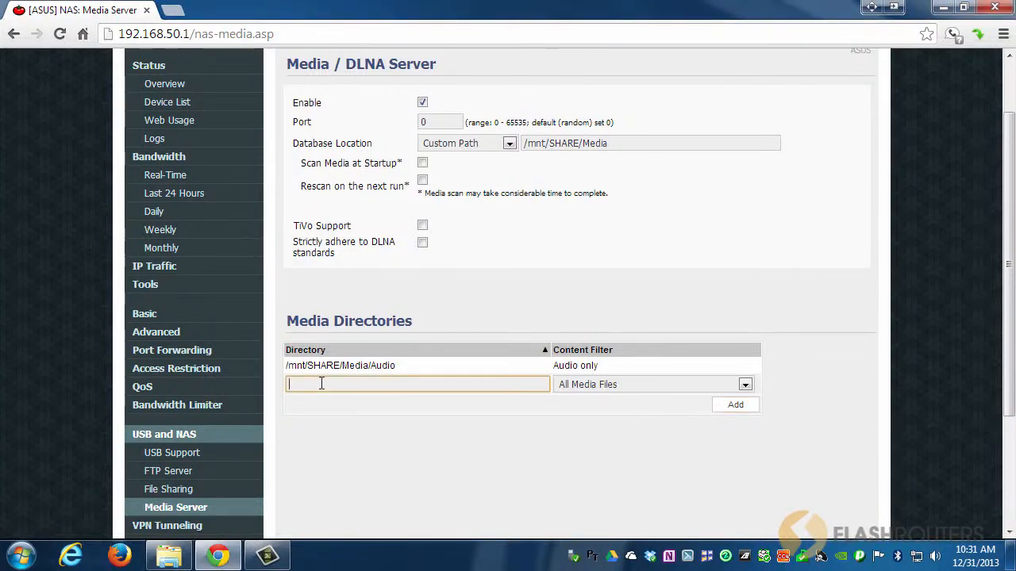
text(/mnt/SHARE/Media/Videos)
click(619, 384)
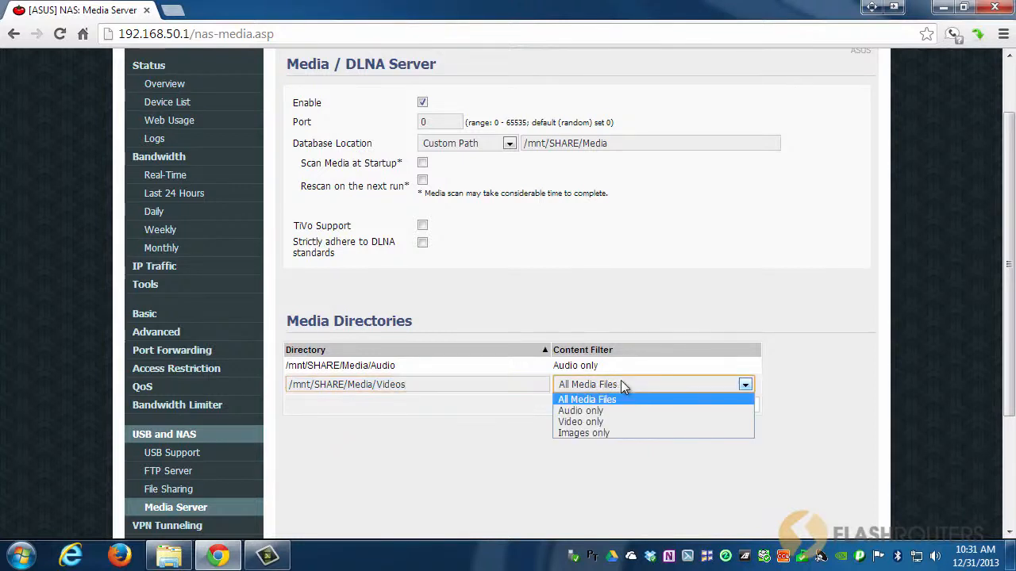
click(611, 421)
click(730, 407)
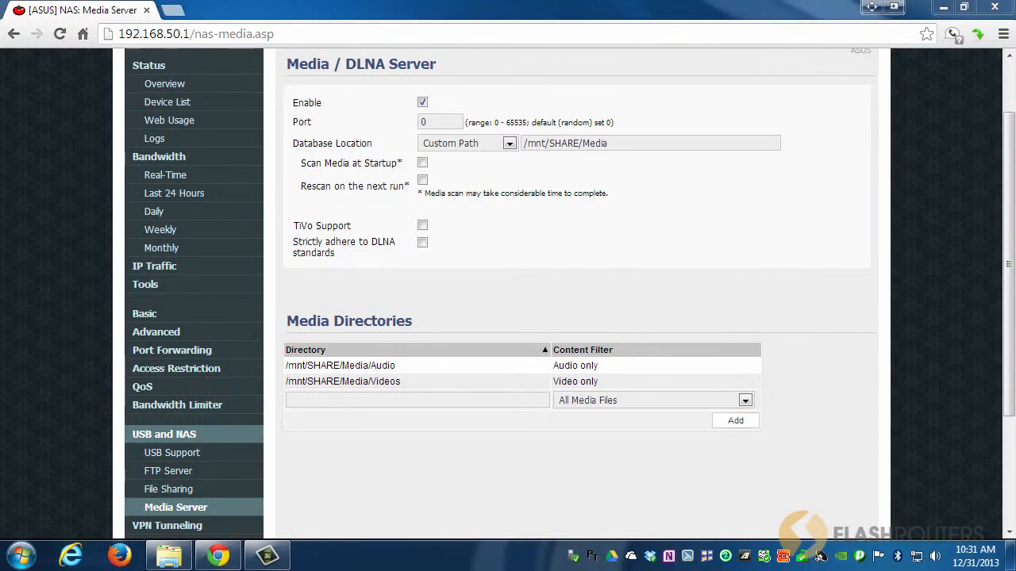
Add the media directory /mnt/SHARE/Media/Images with the Images only content filter.
click(313, 402)
text(/mnt/SHARE/Media/Images)
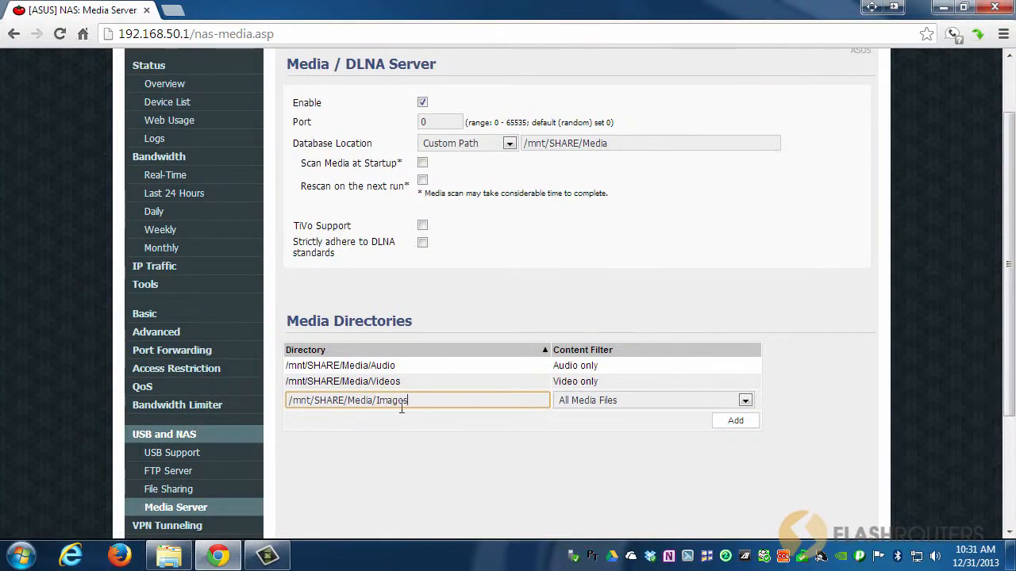
click(584, 406)
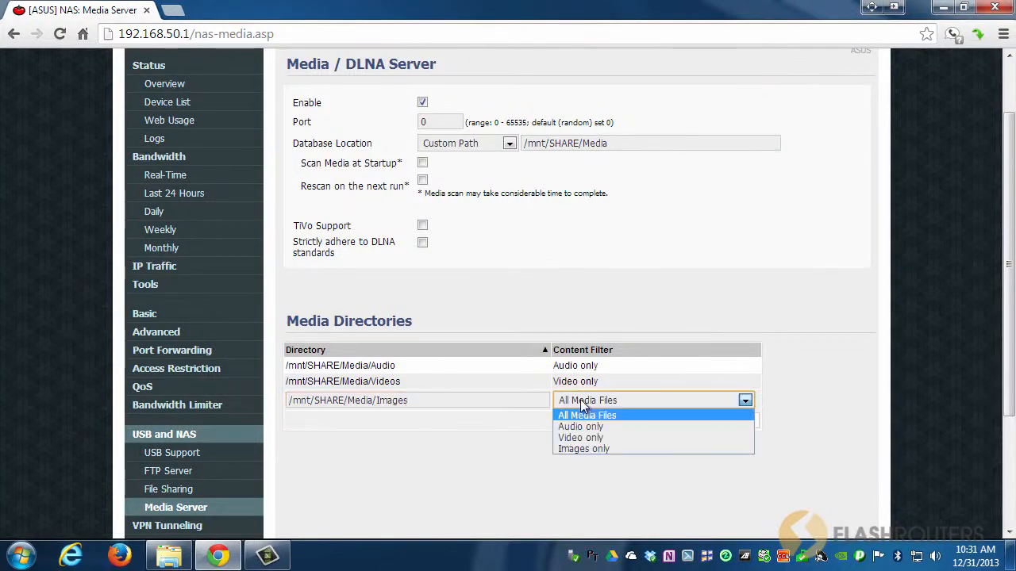
click(600, 450)
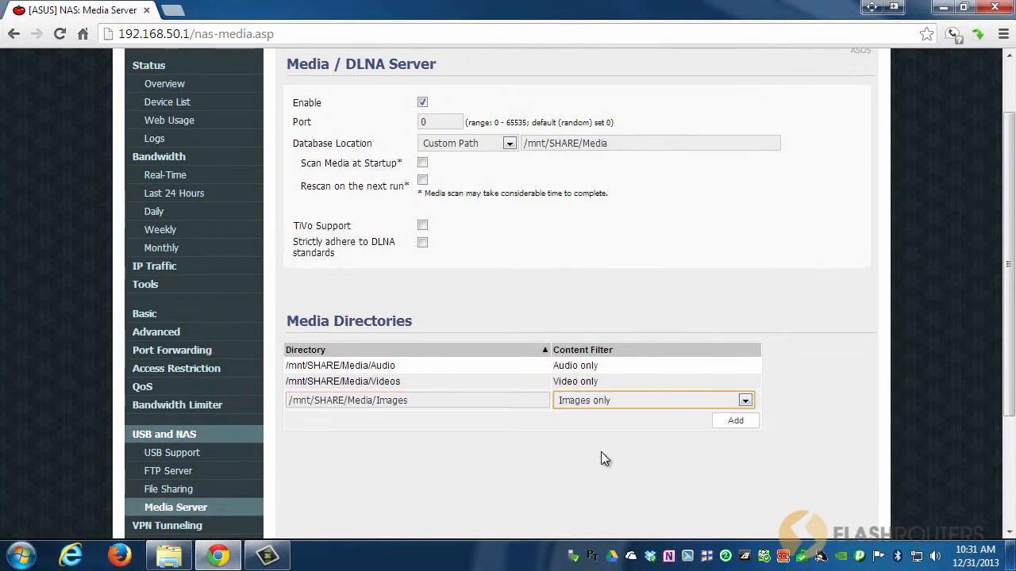
click(735, 423)
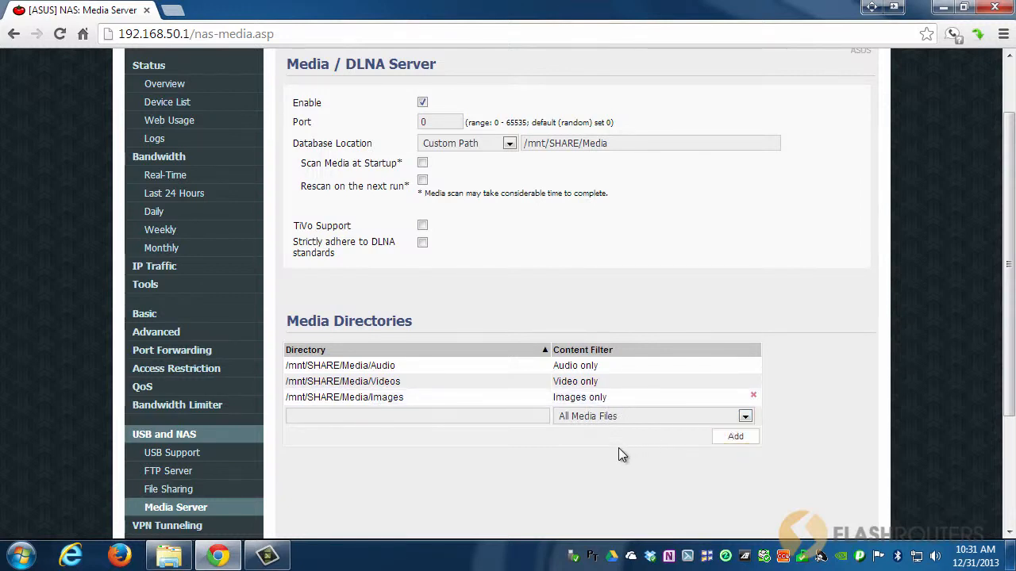
Save the Media Server settings.
scroll(618, 448, down, 3)
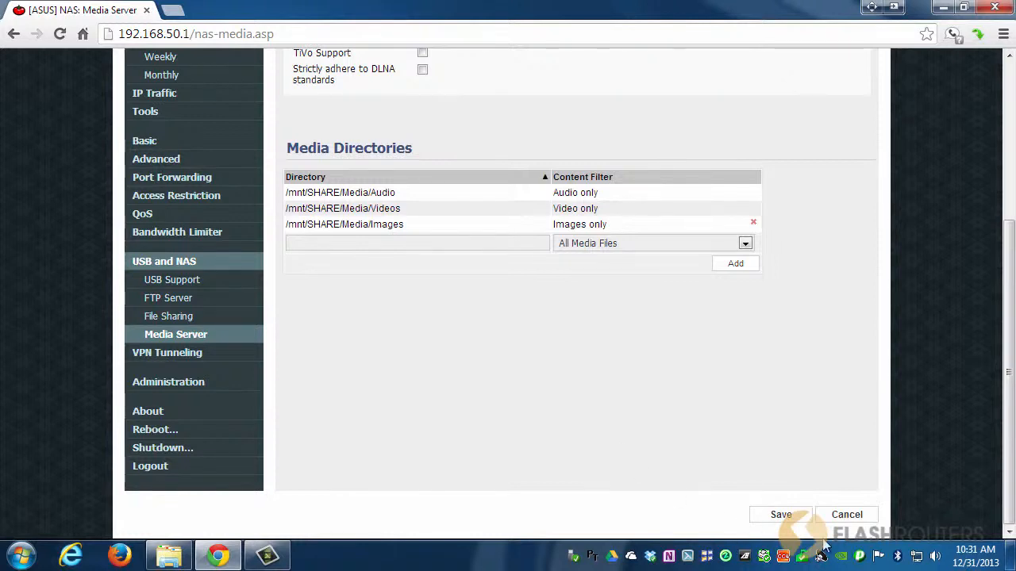
click(780, 514)
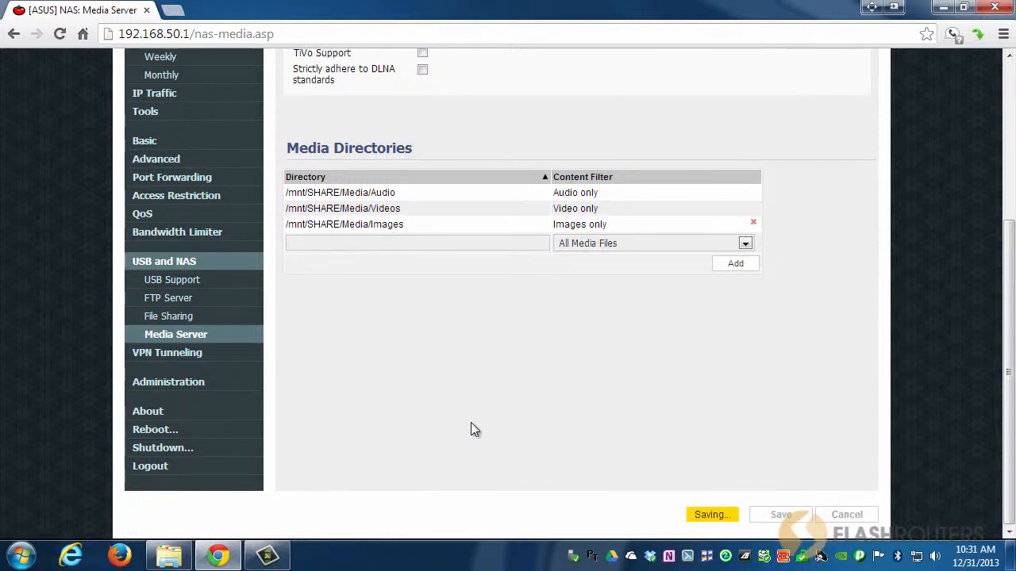
scroll(471, 429, up, 1)
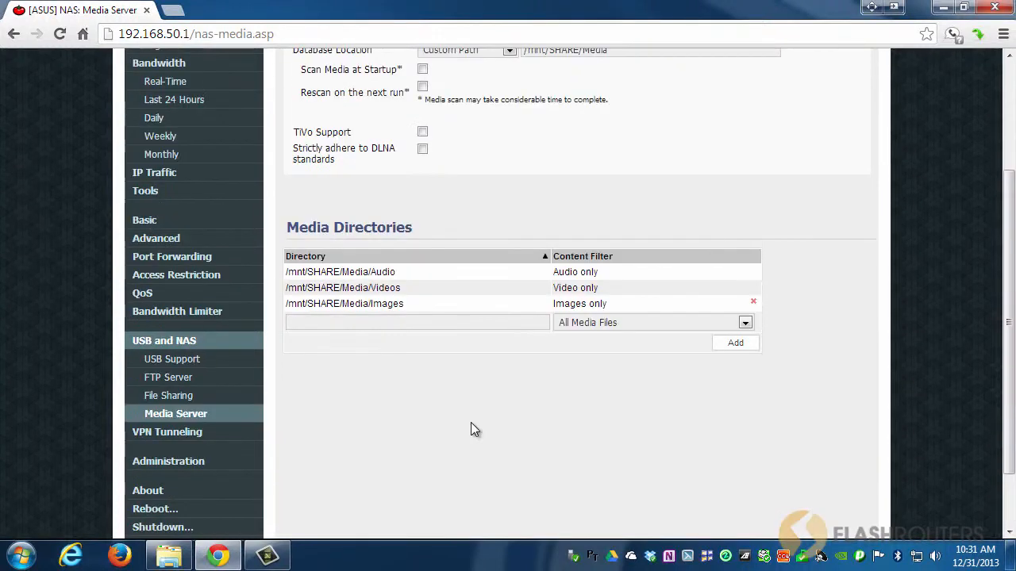
scroll(470, 429, down, 1)
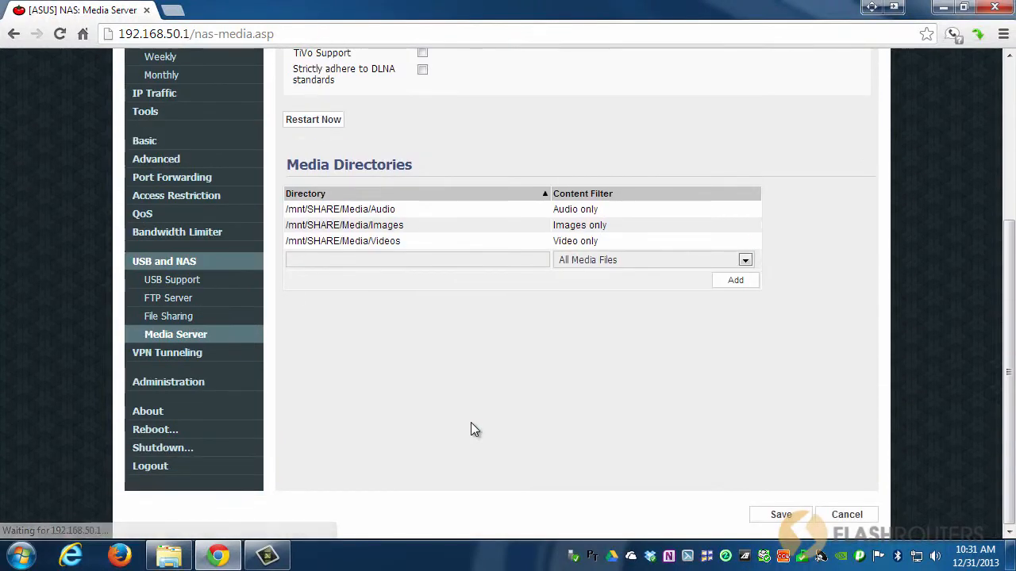
scroll(471, 426, up, 2)
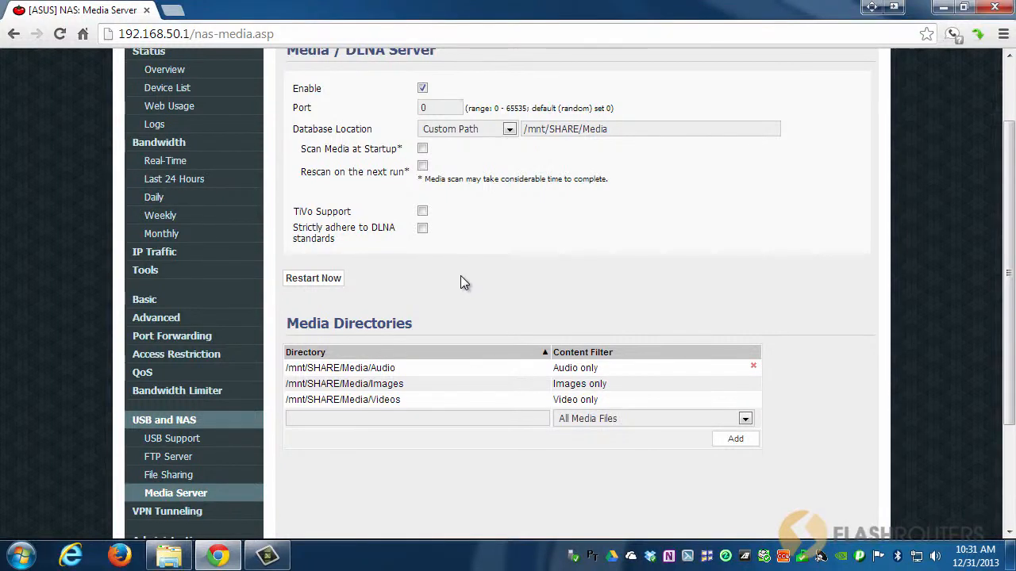
Browse the router's network share in Explorer through the share, Media and Videos folders, then minimize the window.
click(181, 560)
click(390, 301)
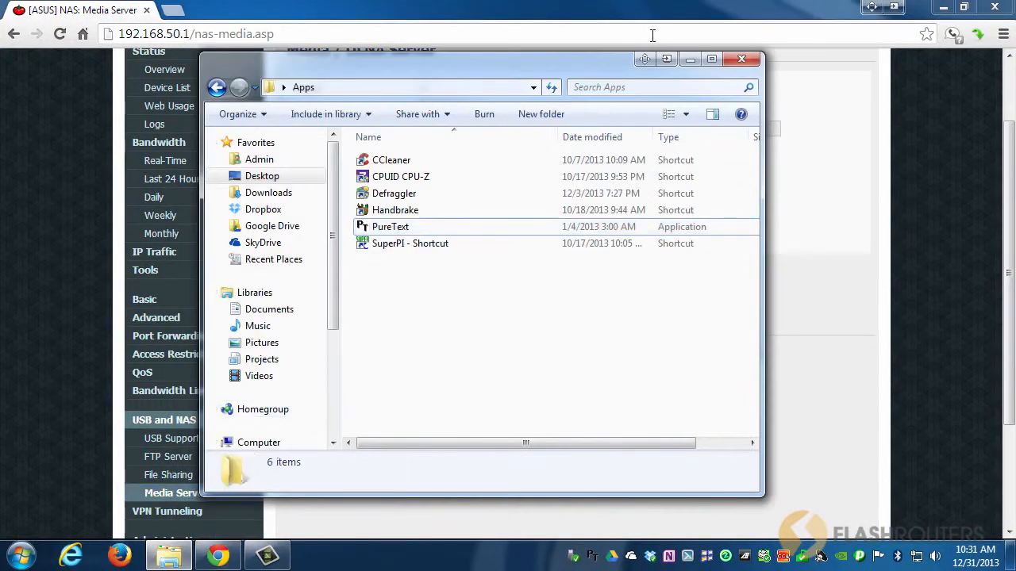
click(217, 88)
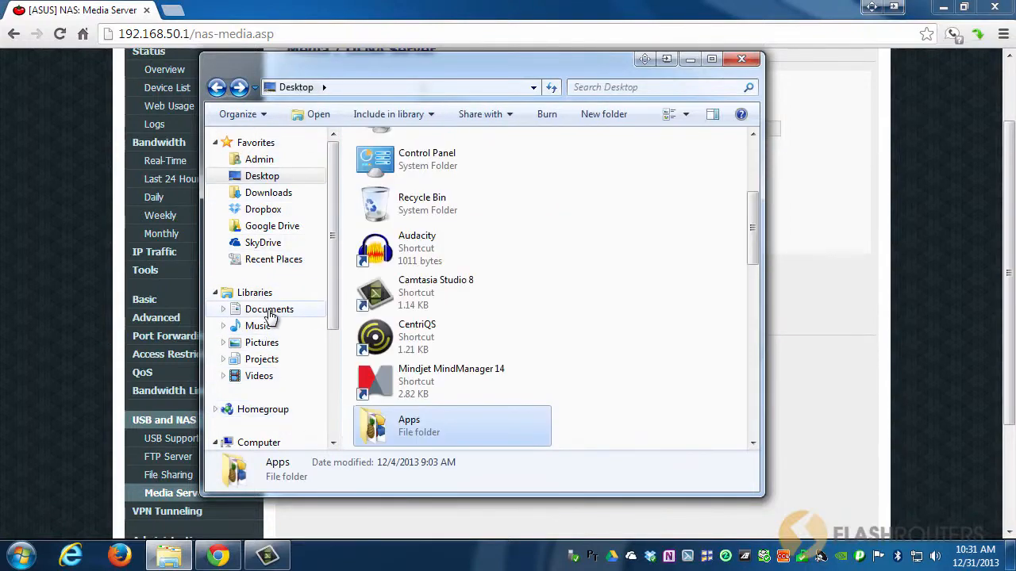
click(268, 442)
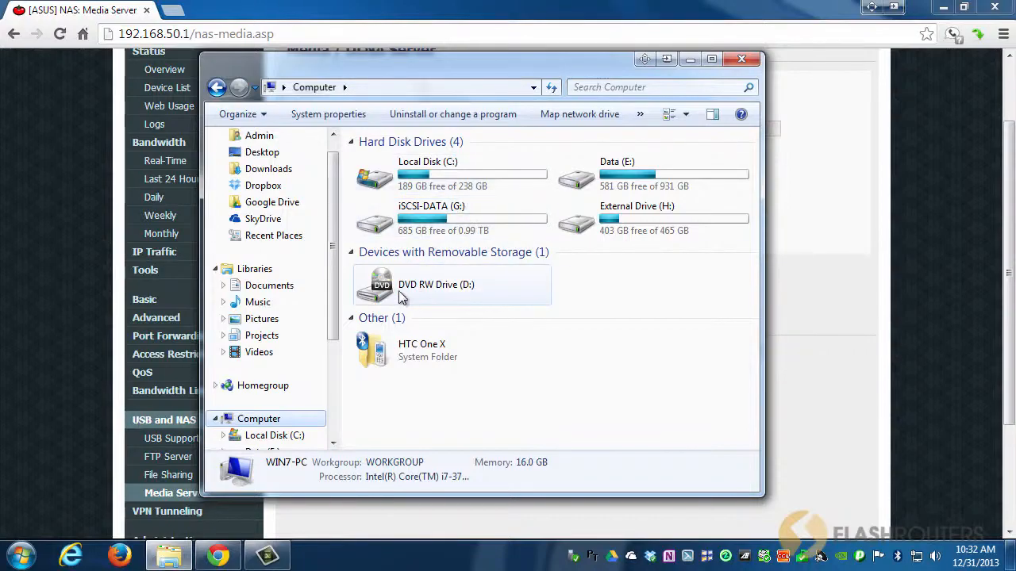
drag(333, 300, 332, 384)
click(256, 369)
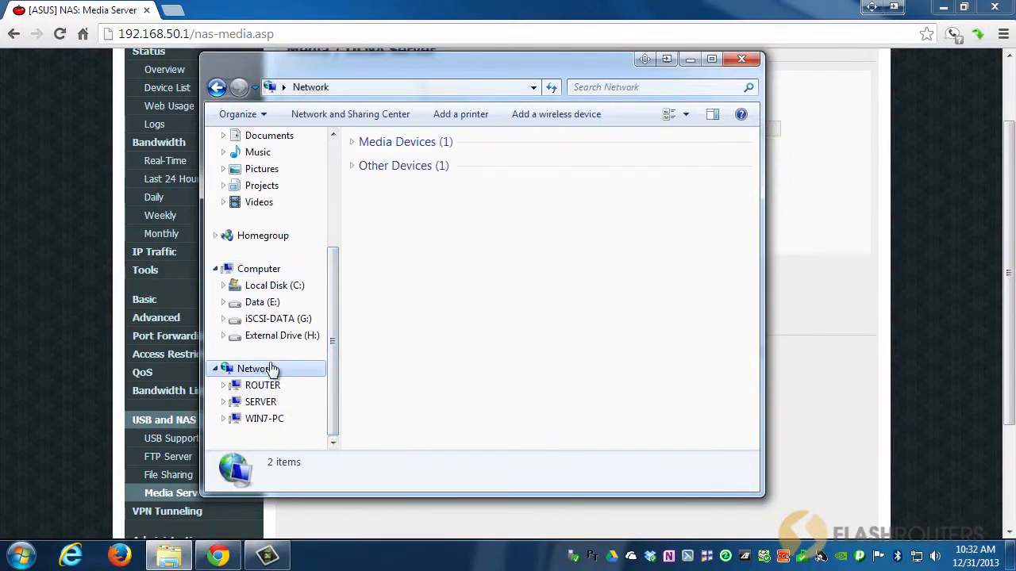
click(274, 386)
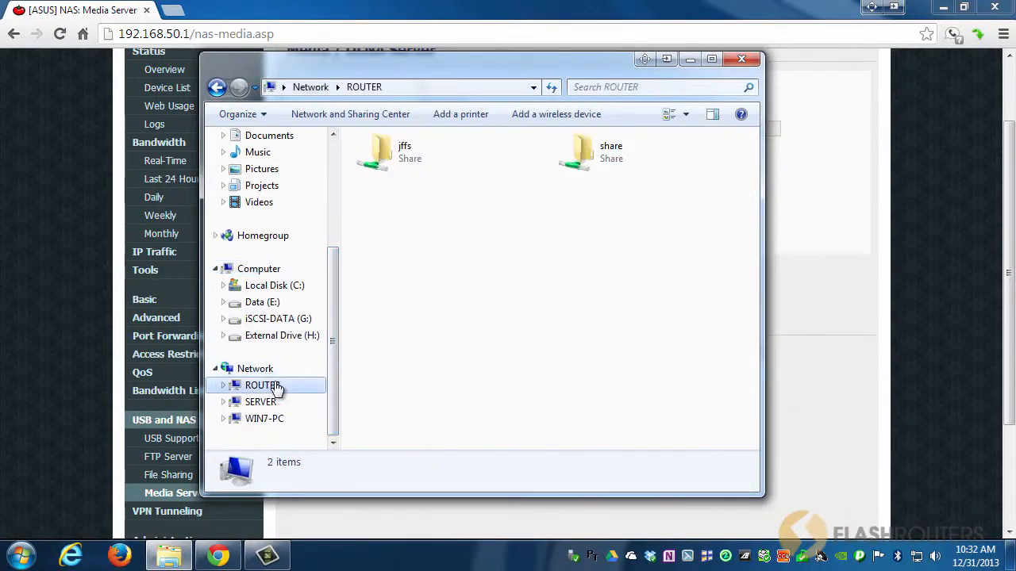
double_click(600, 159)
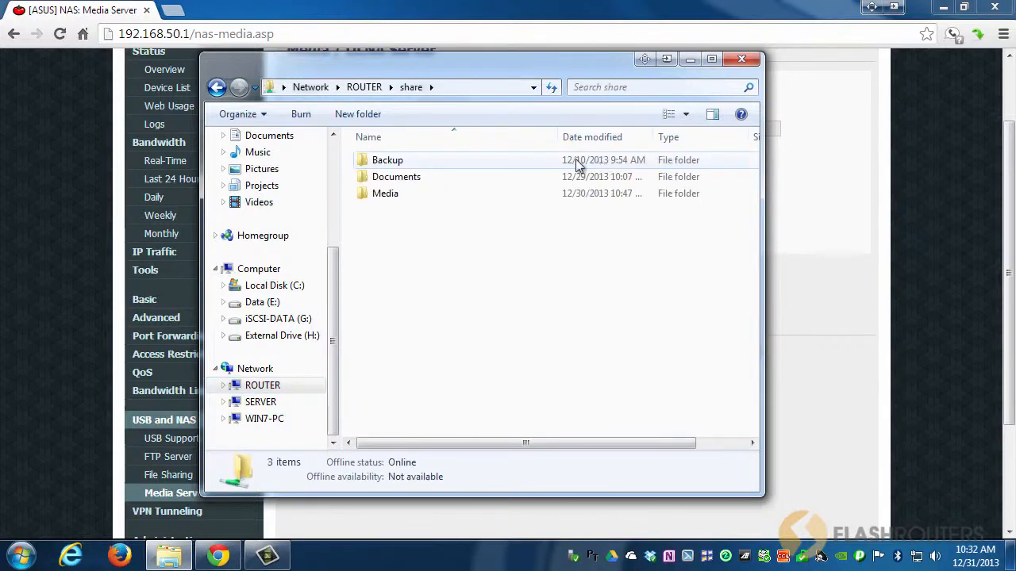
double_click(397, 198)
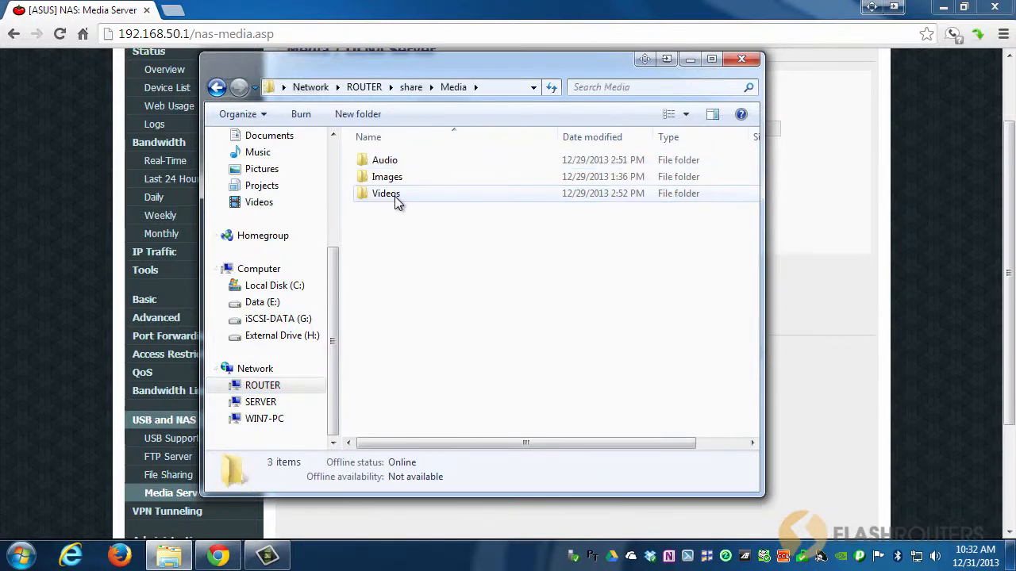
double_click(388, 195)
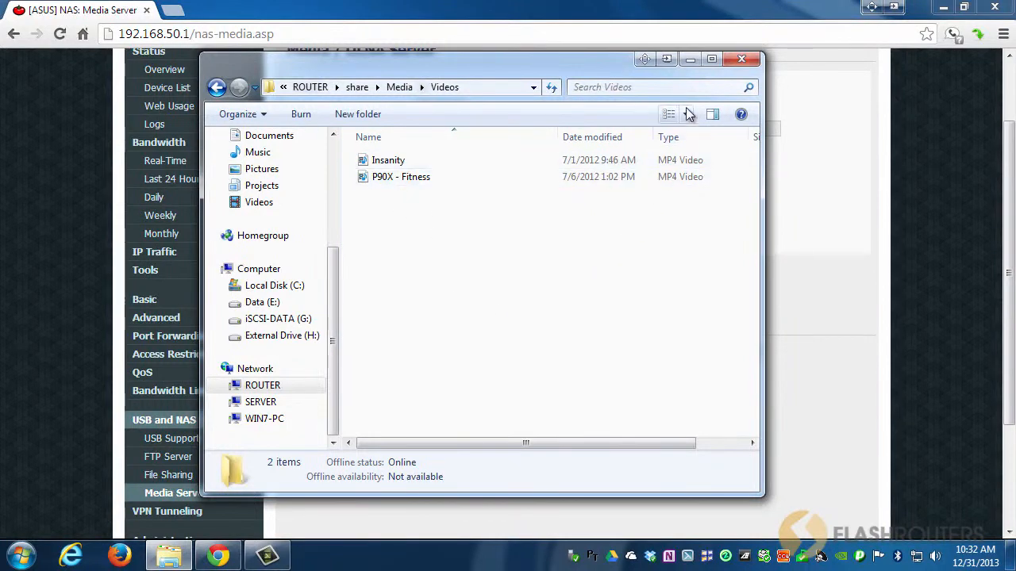
click(691, 60)
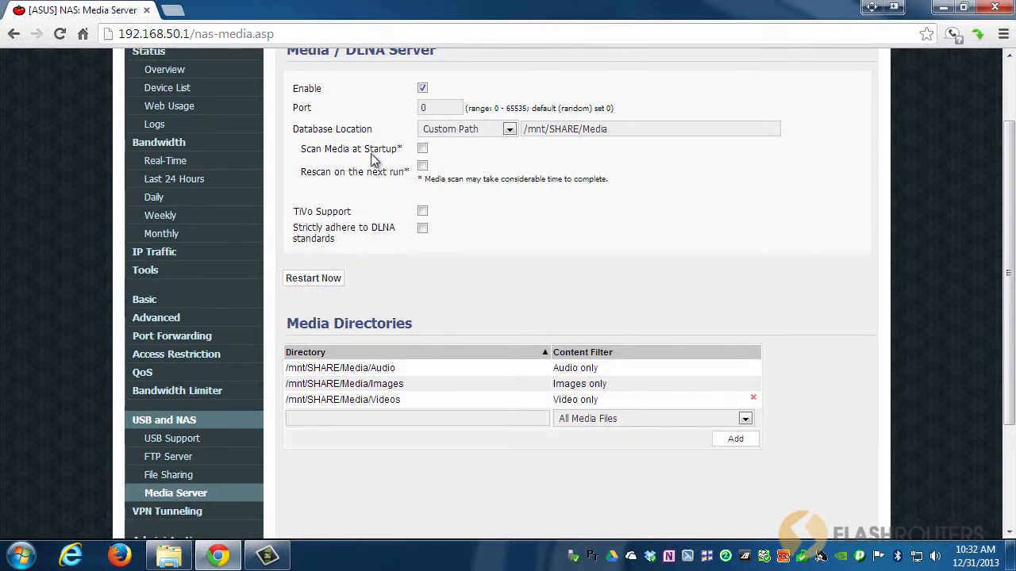
Enable Scan Media at Startup and Rescan on the next run, then save the Media Server settings.
click(422, 149)
click(422, 166)
click(320, 282)
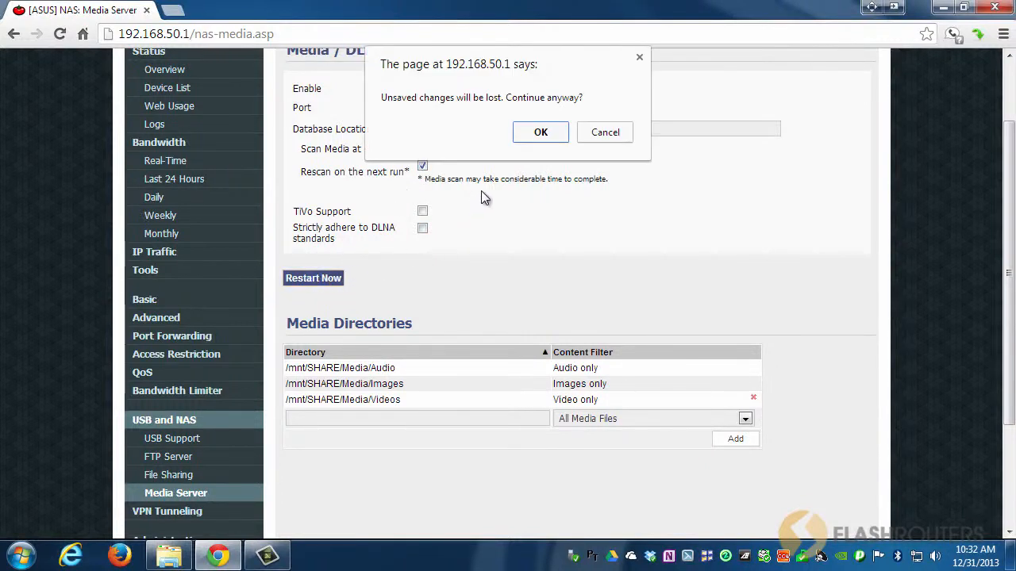
click(604, 132)
scroll(599, 337, down, 3)
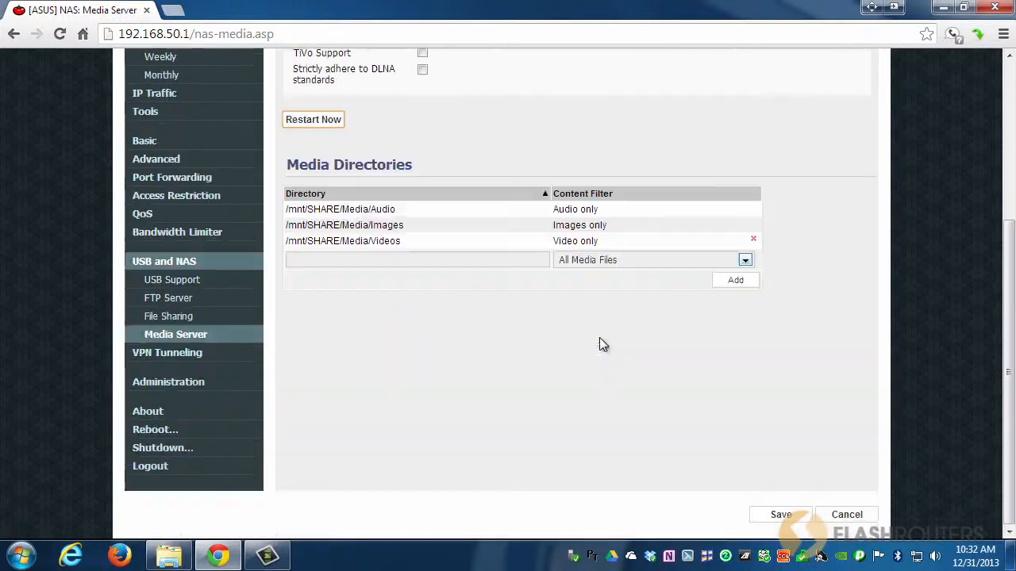
click(780, 514)
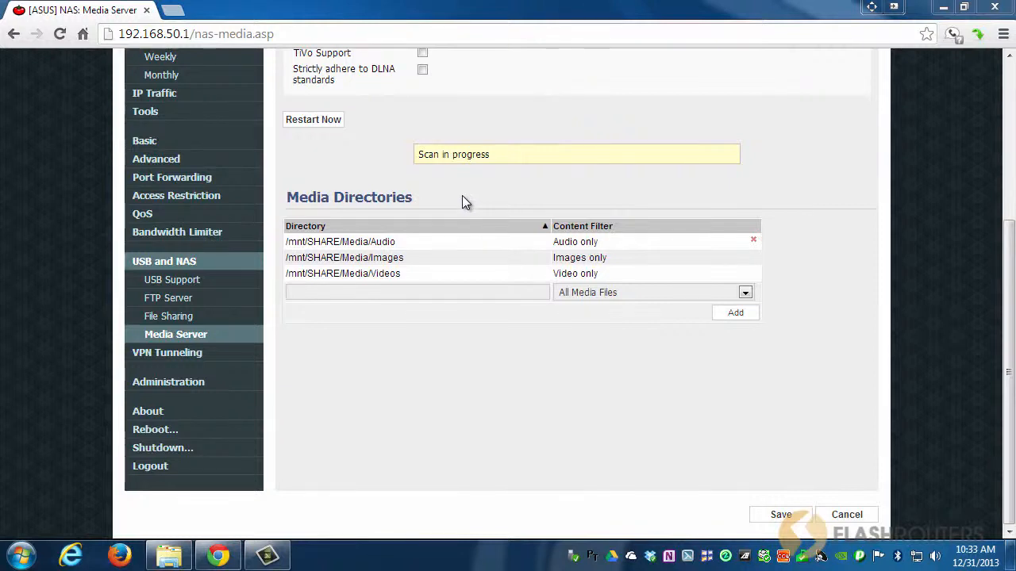
Check the router's shared media in the Windows Media Center video library, then close it.
scroll(567, 312, up, 4)
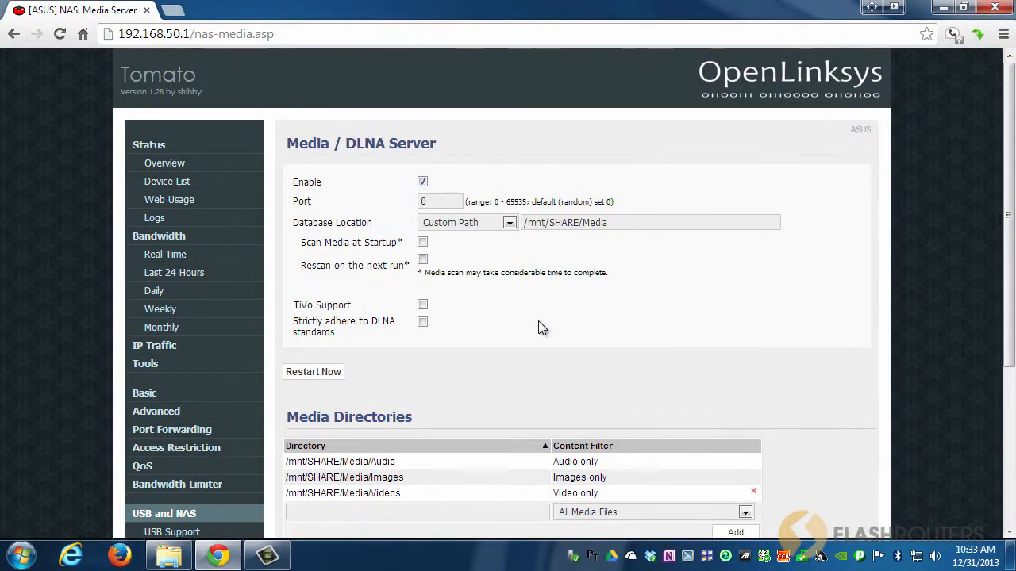
click(20, 560)
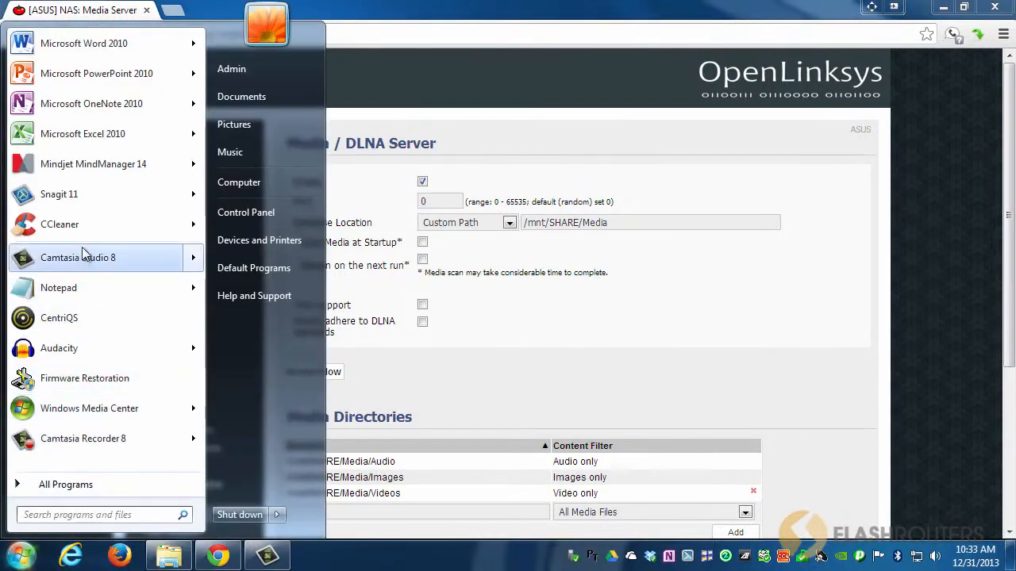
key(Escape)
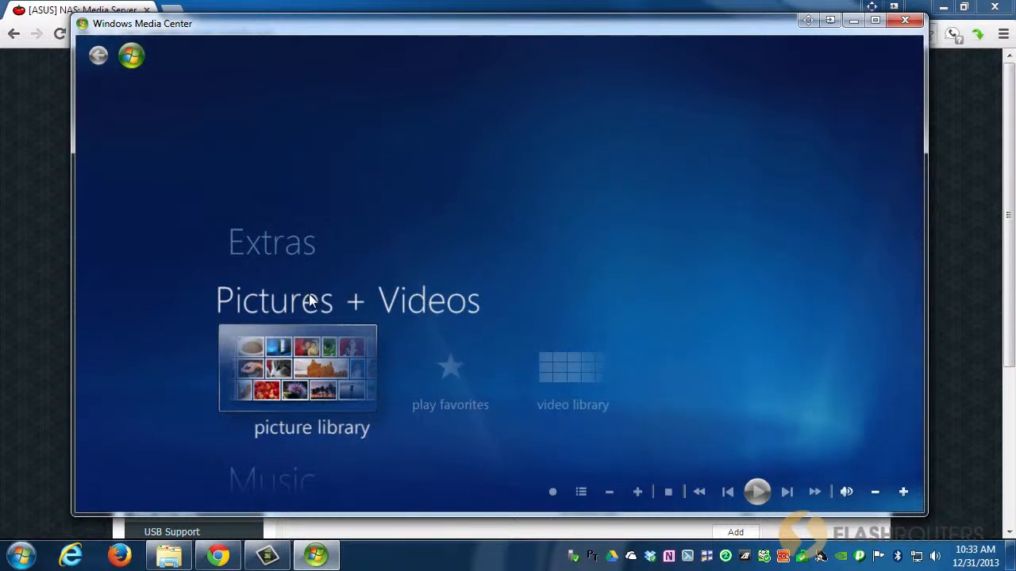
click(586, 362)
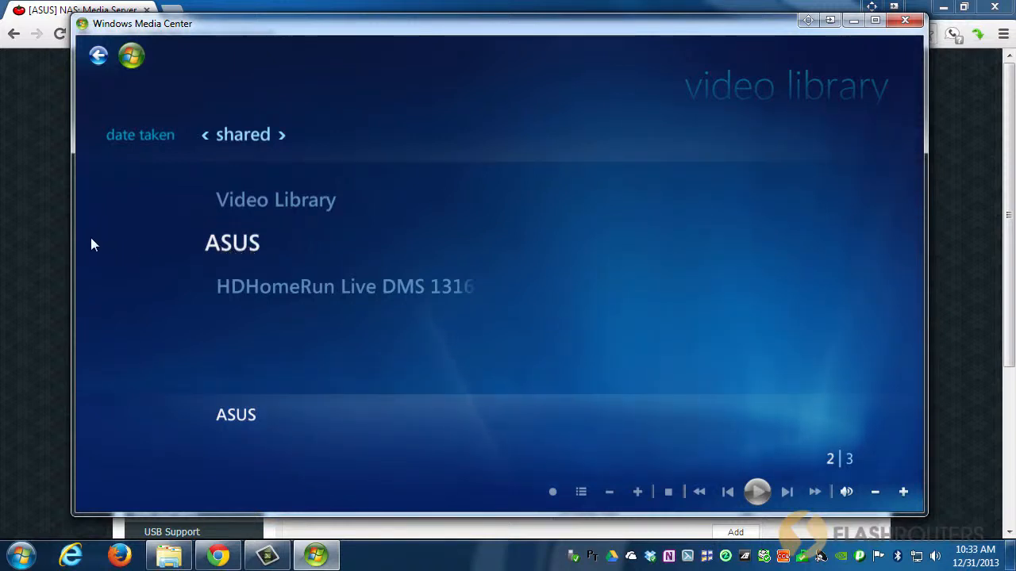
click(42, 235)
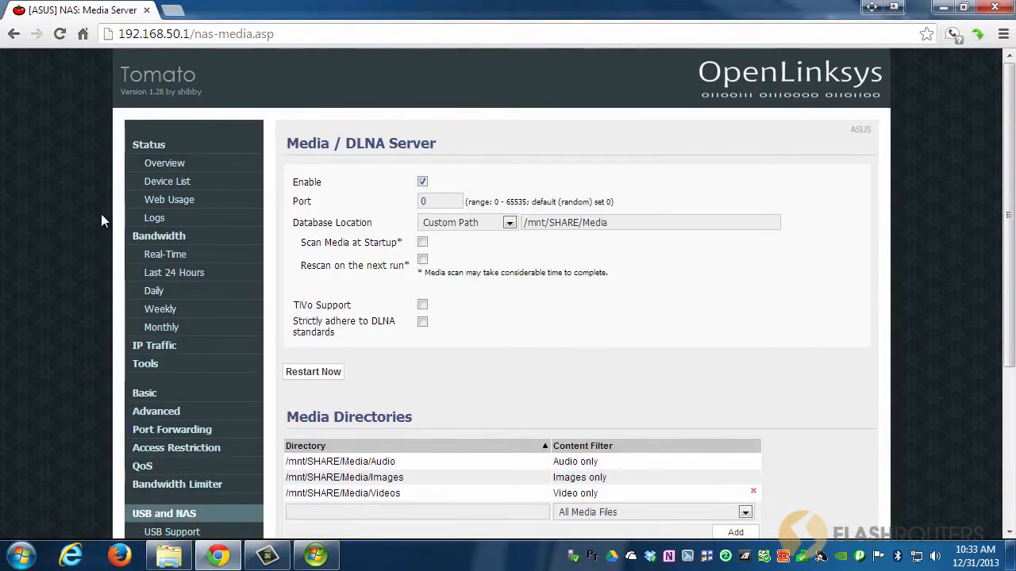
Open the router's Basic Identification page and inspect the Router Name field.
click(151, 392)
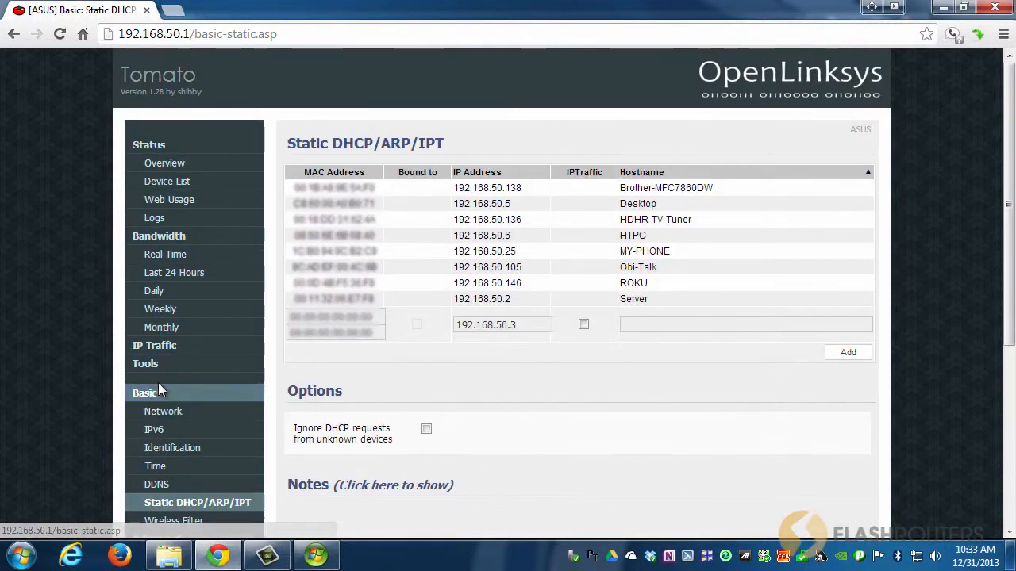
click(194, 449)
drag(465, 181, 389, 201)
click(458, 185)
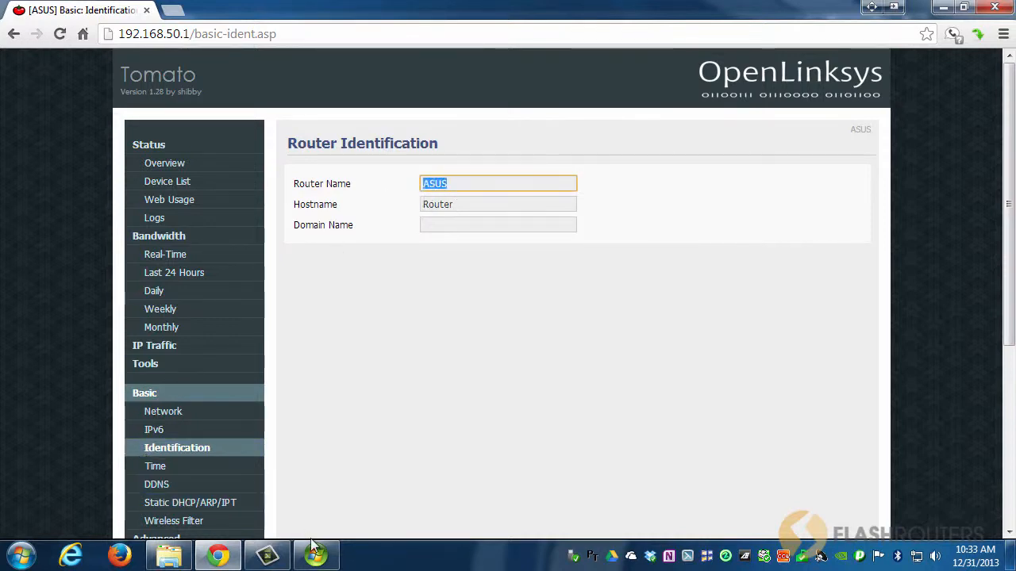
Open the ASUS server in the Media Center shared video library, play the Insanity video, stop it, and close Media Center.
click(327, 559)
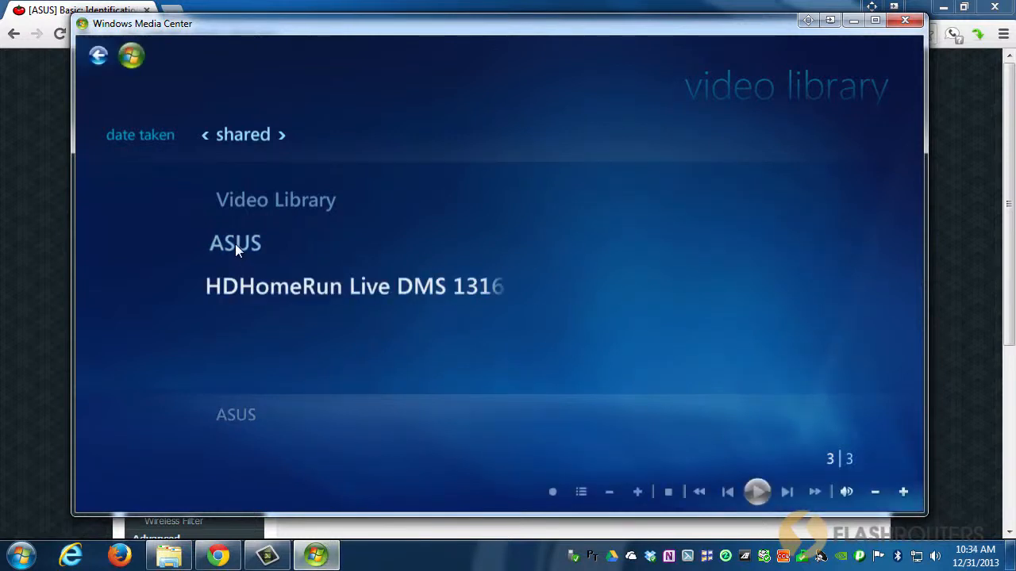
click(143, 123)
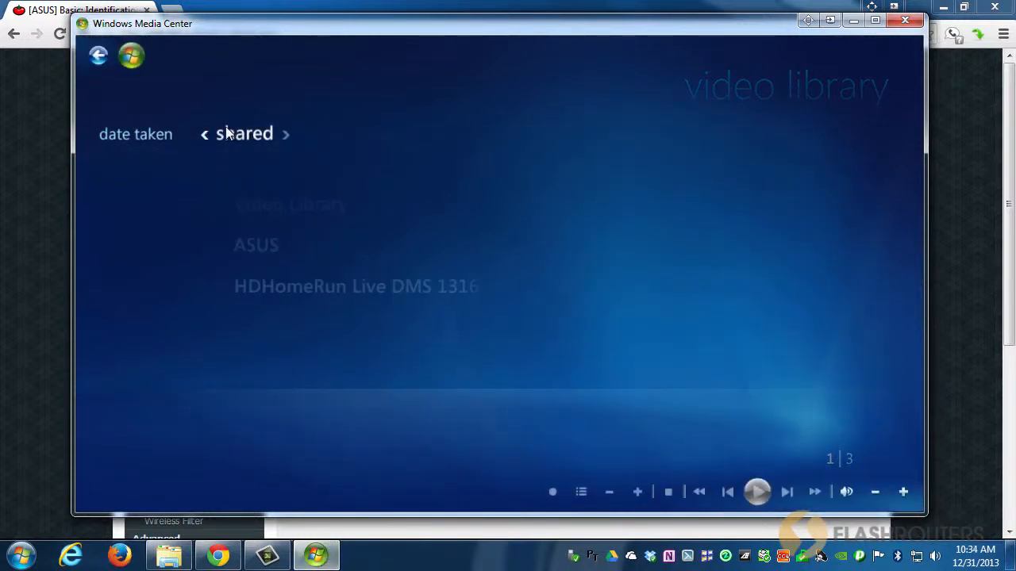
click(244, 248)
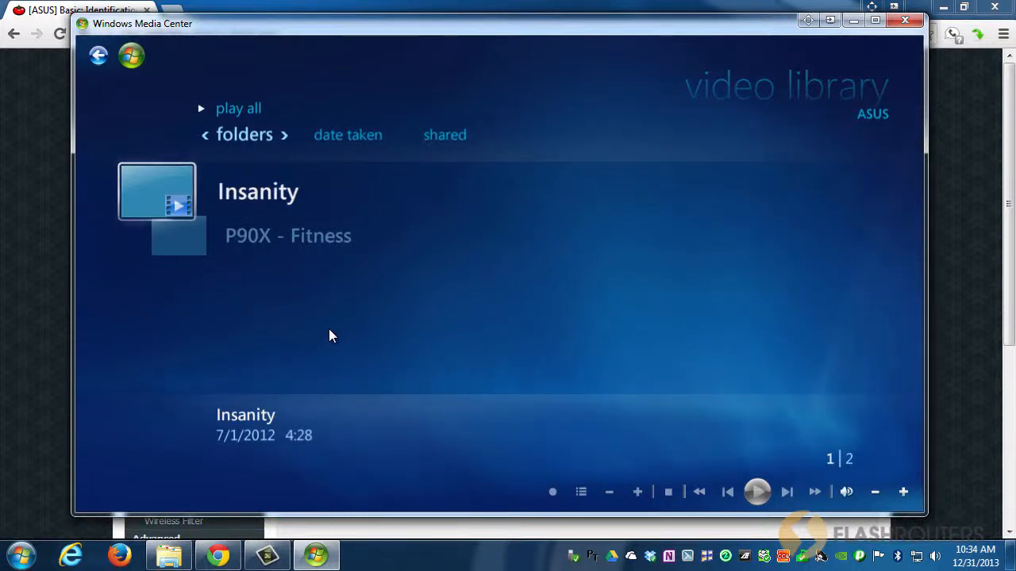
click(248, 240)
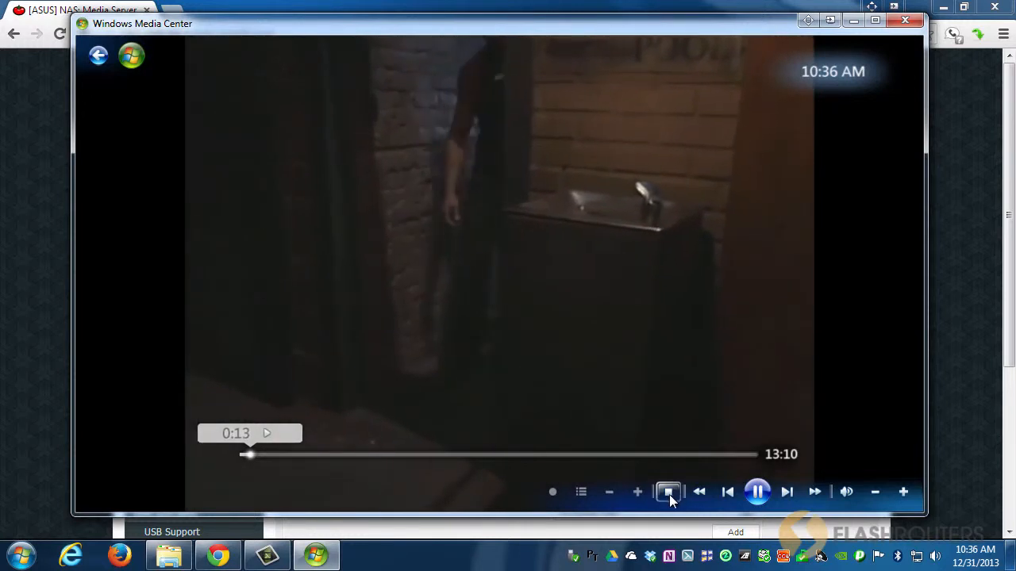
click(668, 493)
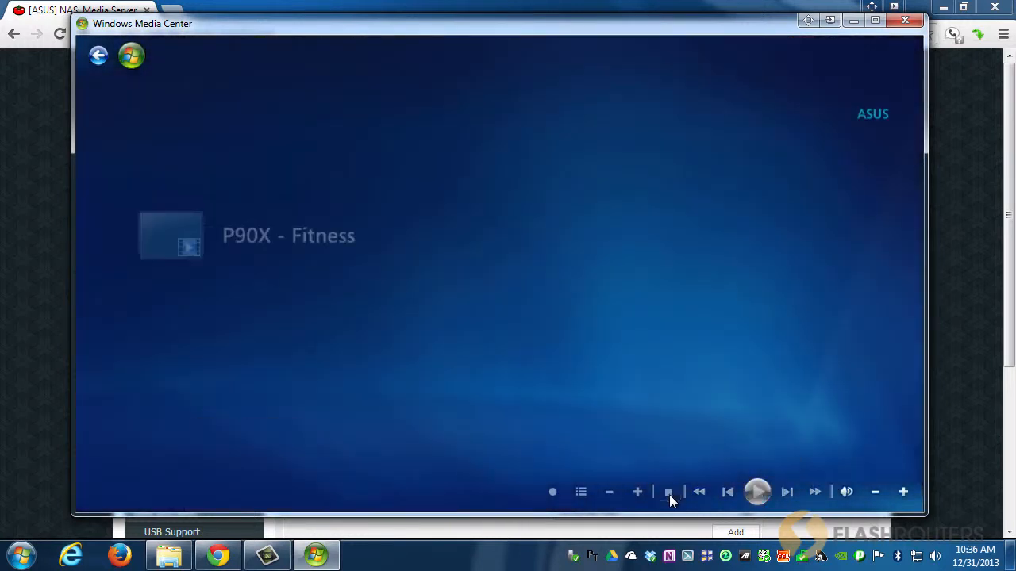
click(99, 58)
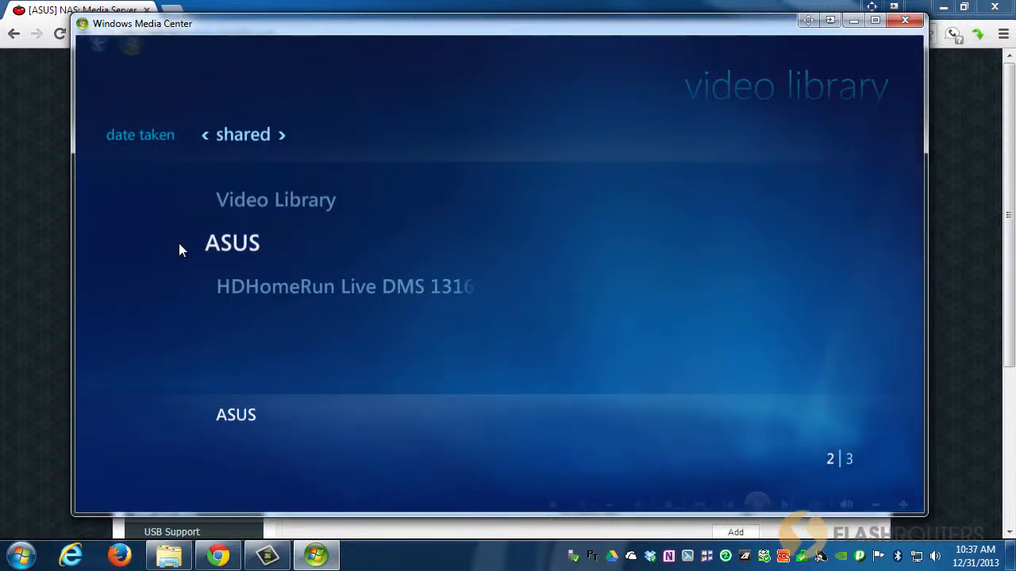
click(905, 20)
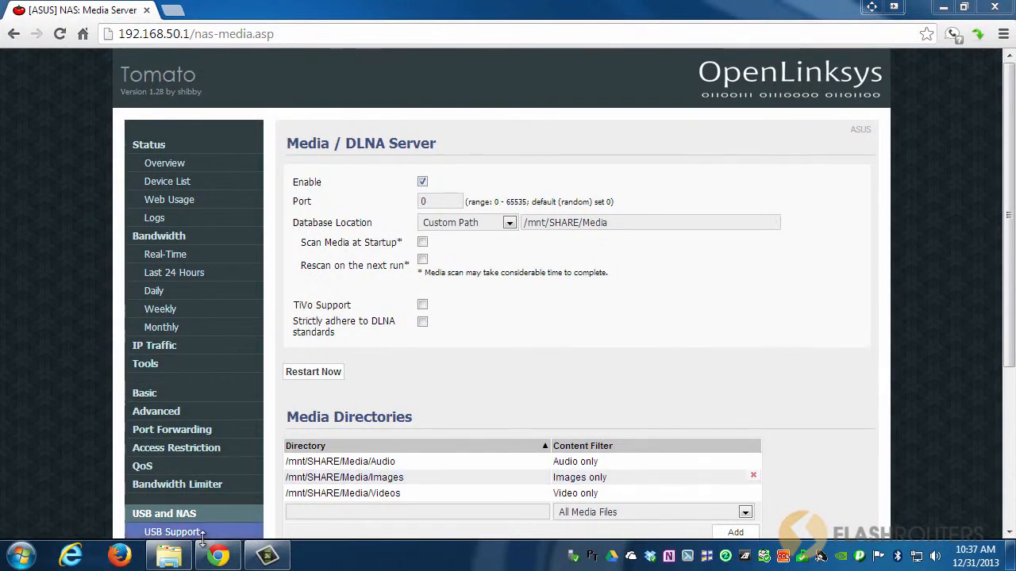
click(168, 555)
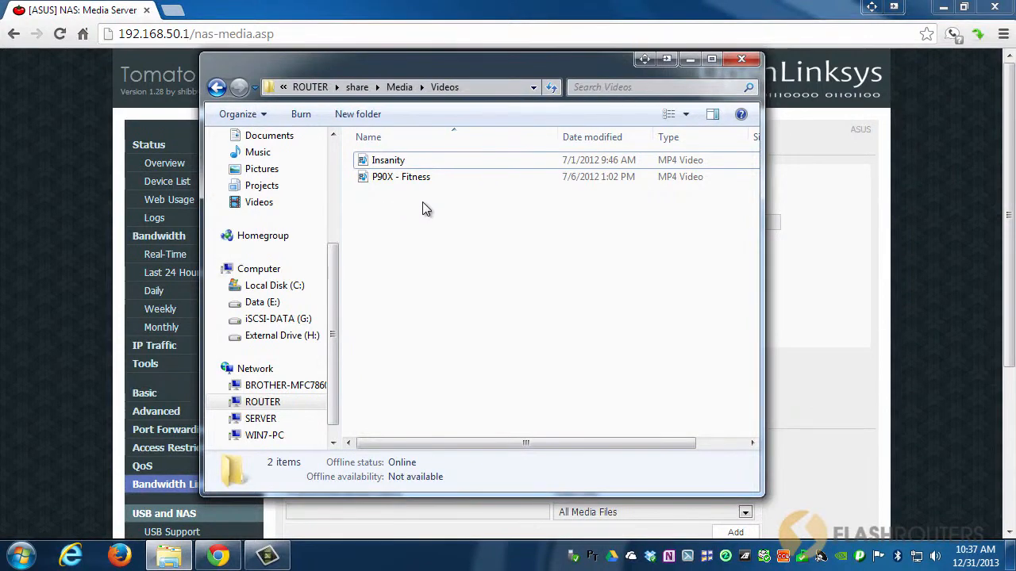
click(689, 59)
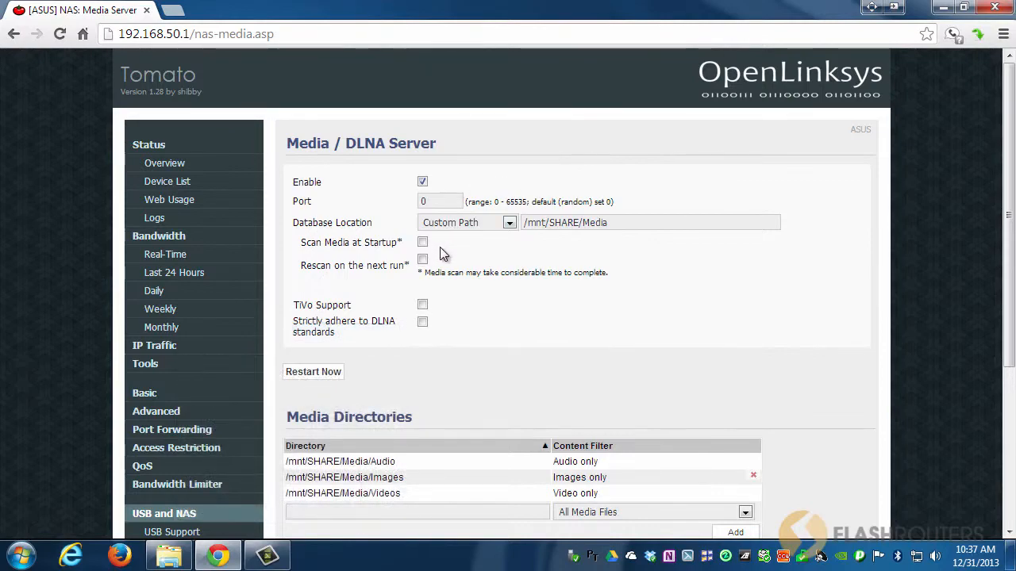
scroll(442, 251, down, 1)
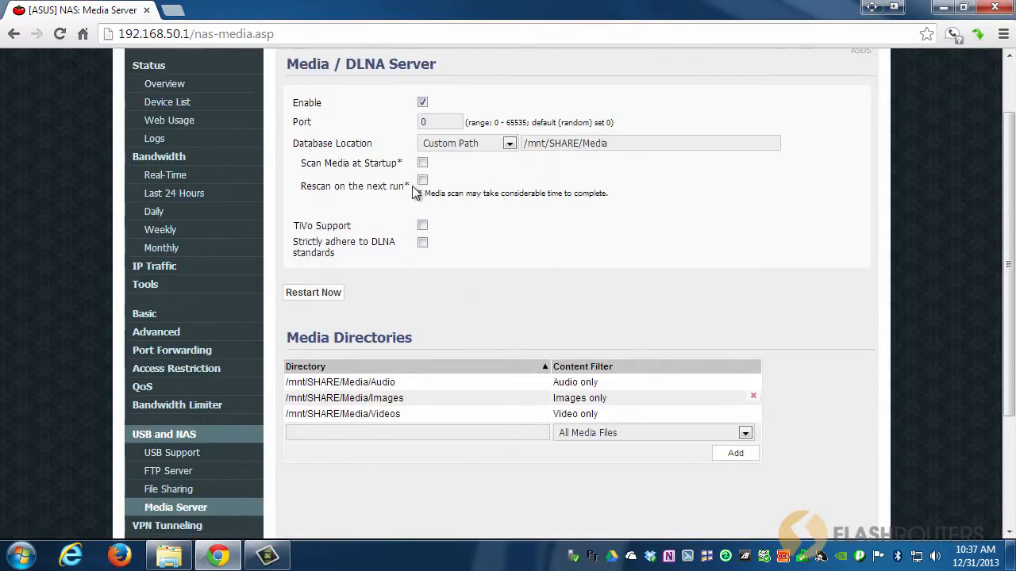